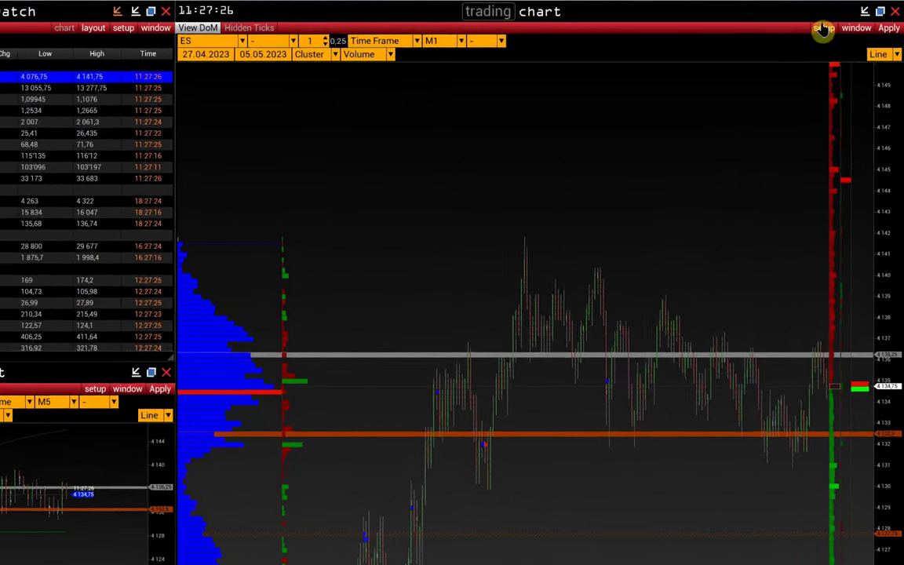
- Enable the Bar Complete study on the ES M1 trading chart and apply it
click(817, 29)
mouse_move(739, 143)
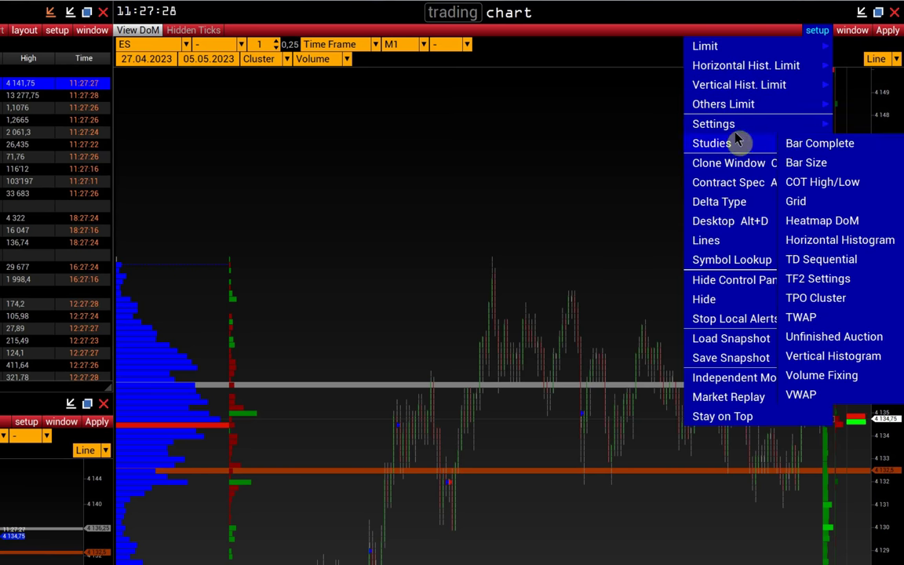
click(796, 146)
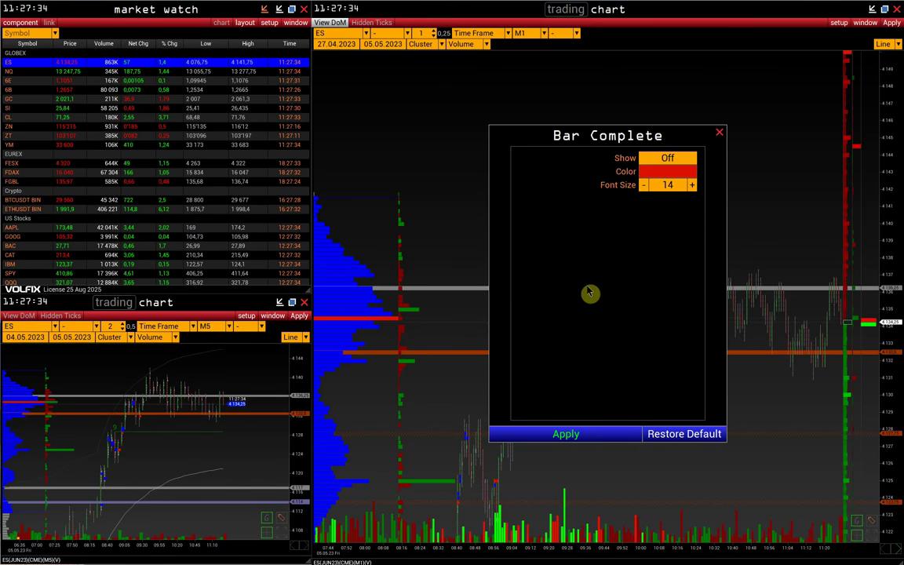
click(666, 157)
click(572, 437)
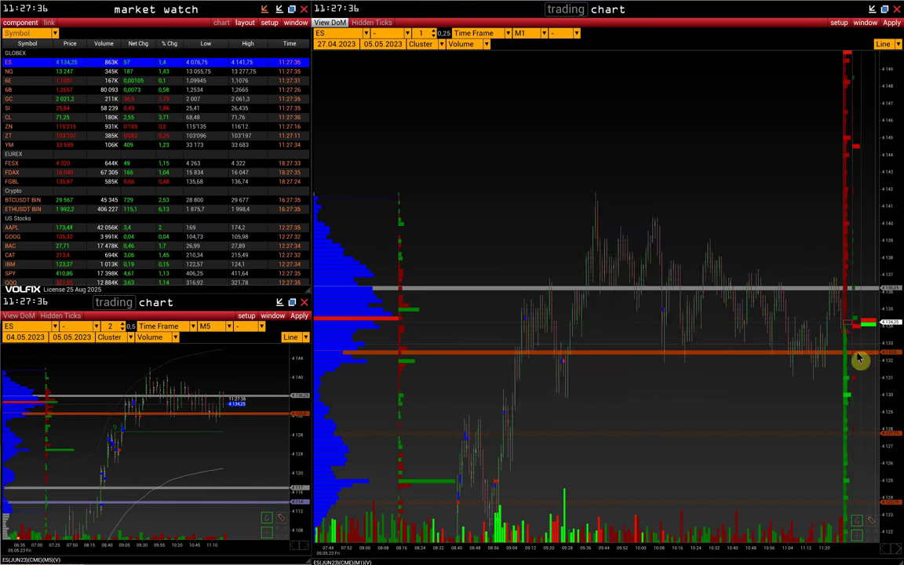
- Enable the Bar Size study on the ES M1 trading chart and apply it
click(838, 26)
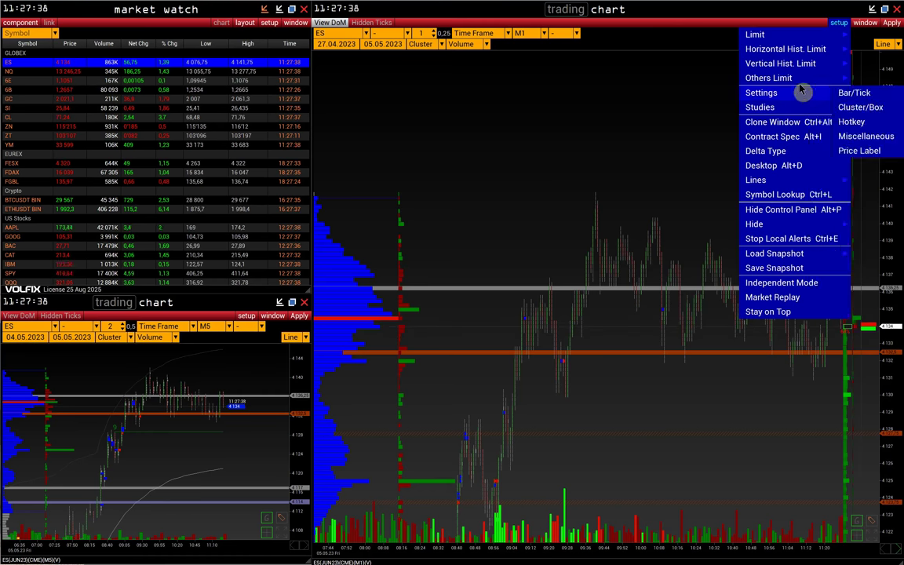
mouse_move(760, 106)
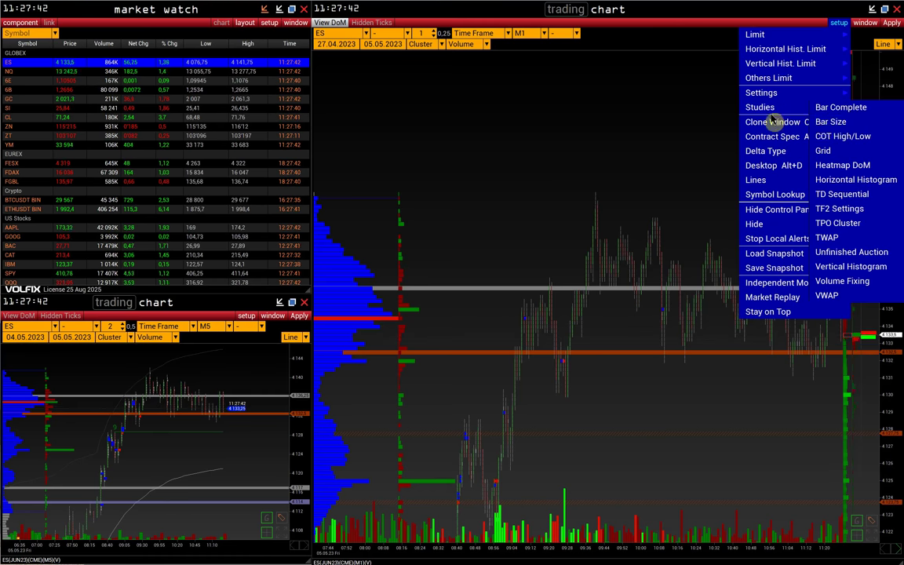
click(829, 123)
click(656, 158)
click(611, 434)
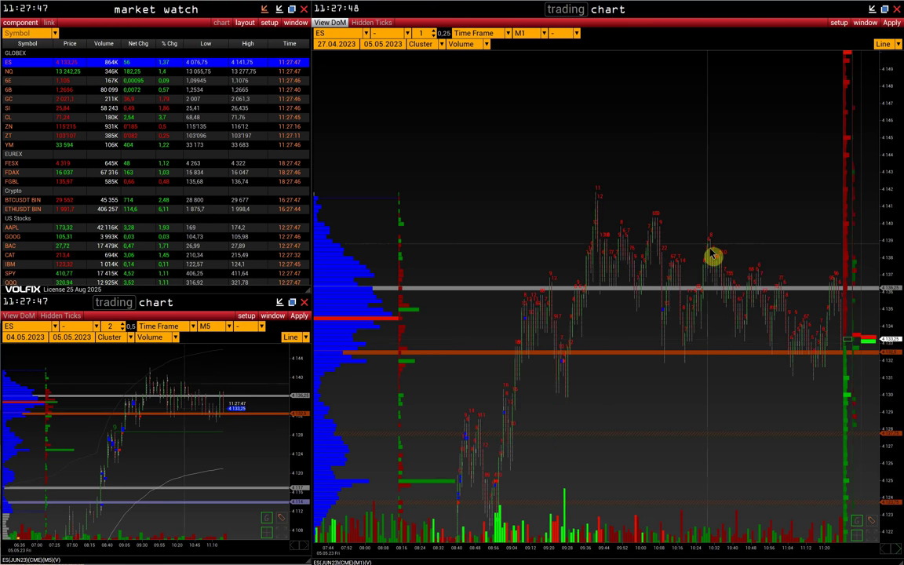
- Enable the COT High/Low study on the ES M1 chart so its values show on the individual clusters
click(838, 22)
mouse_move(758, 107)
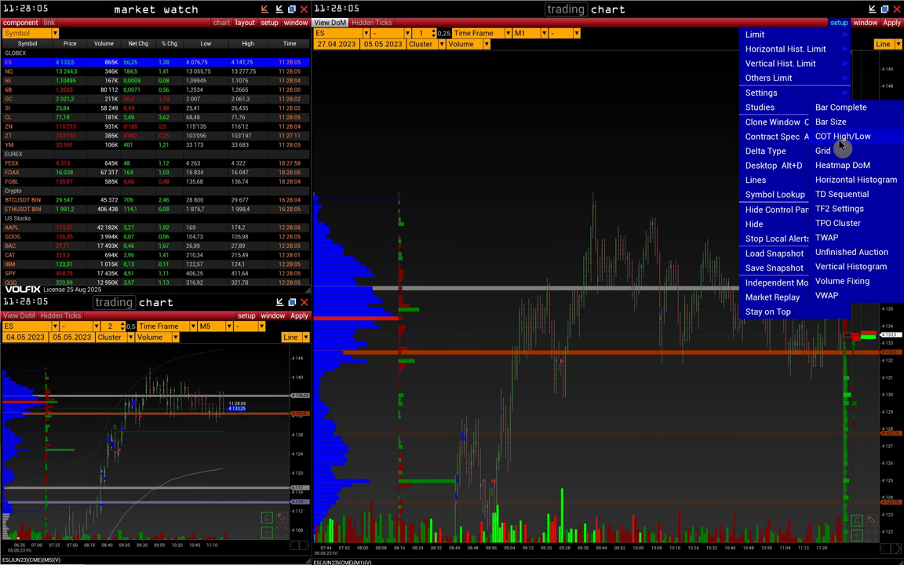
click(840, 142)
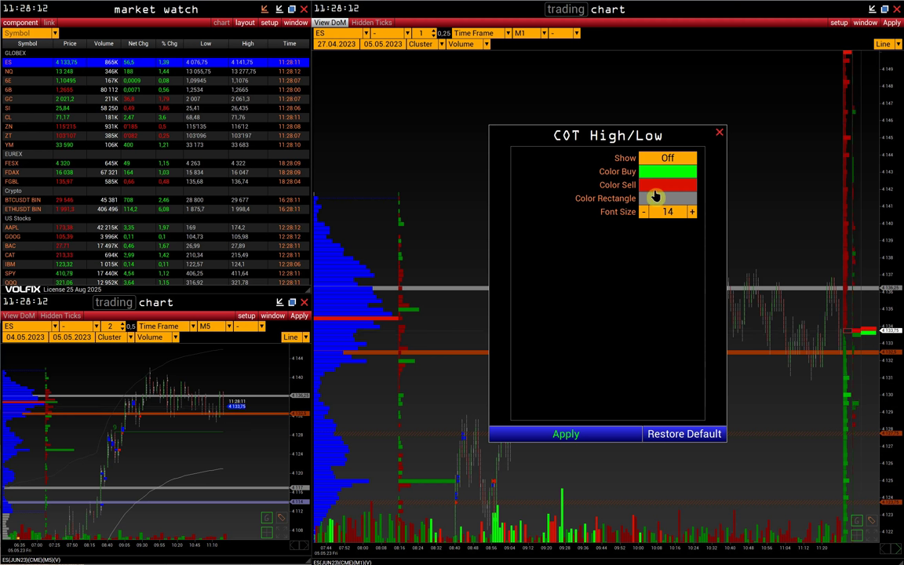
click(670, 159)
click(566, 434)
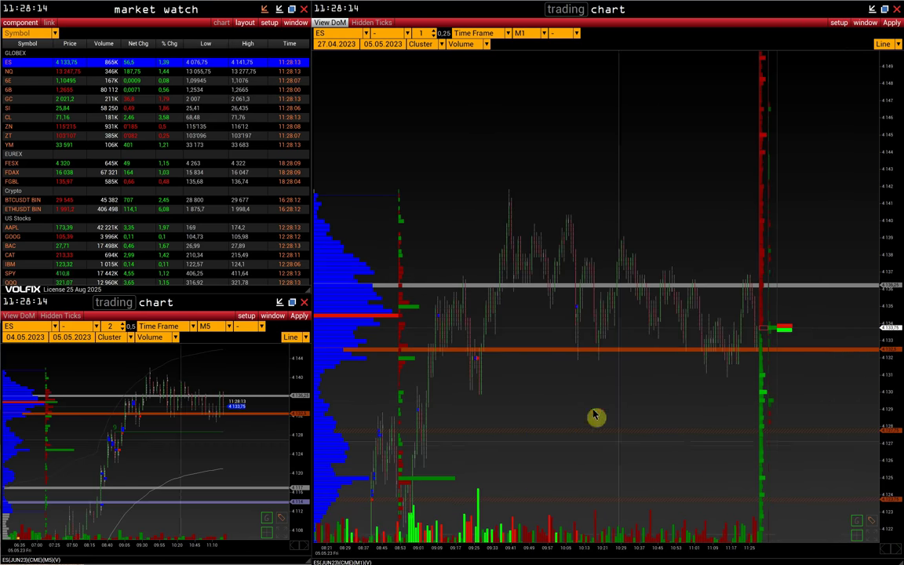
scroll(785, 487, up, 5)
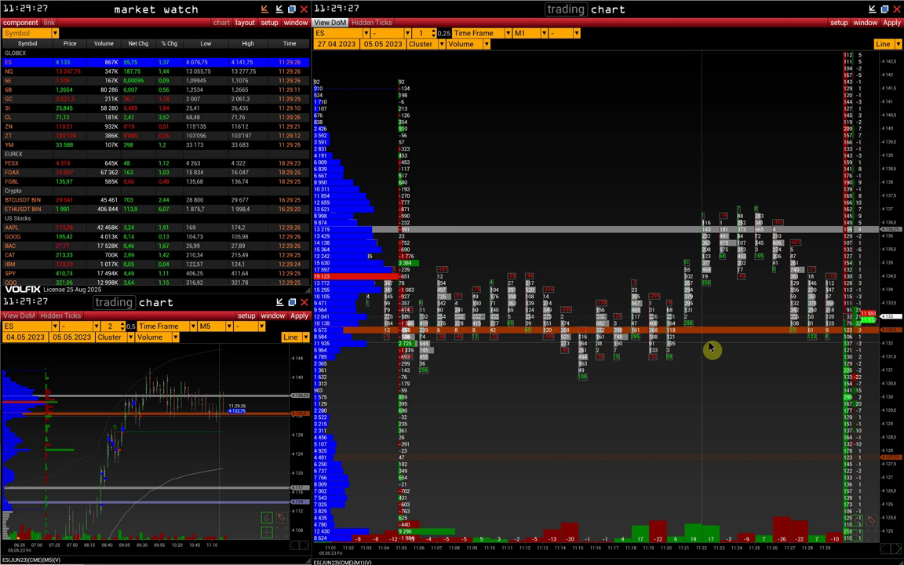
- Review the Grid study settings of the ES M1 chart and close them without changes
click(840, 22)
mouse_move(817, 107)
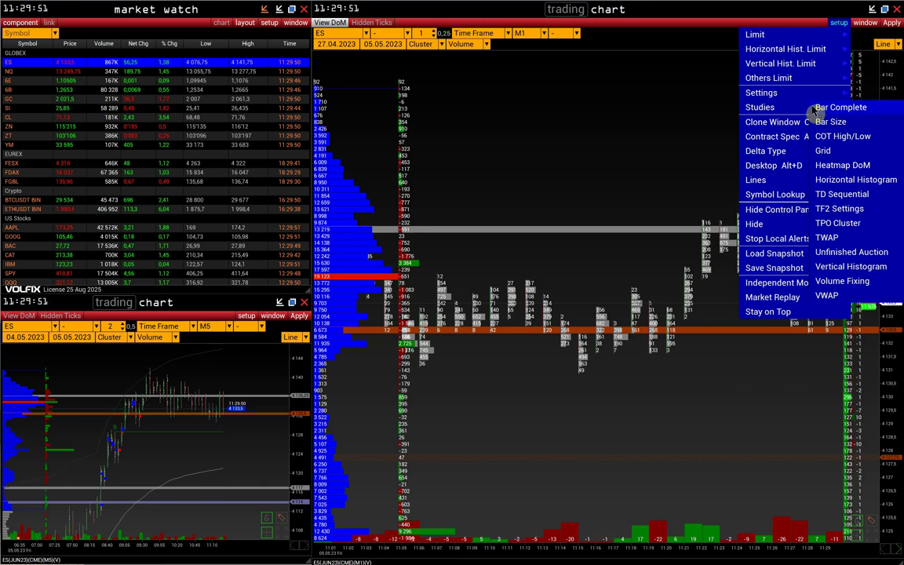
click(822, 153)
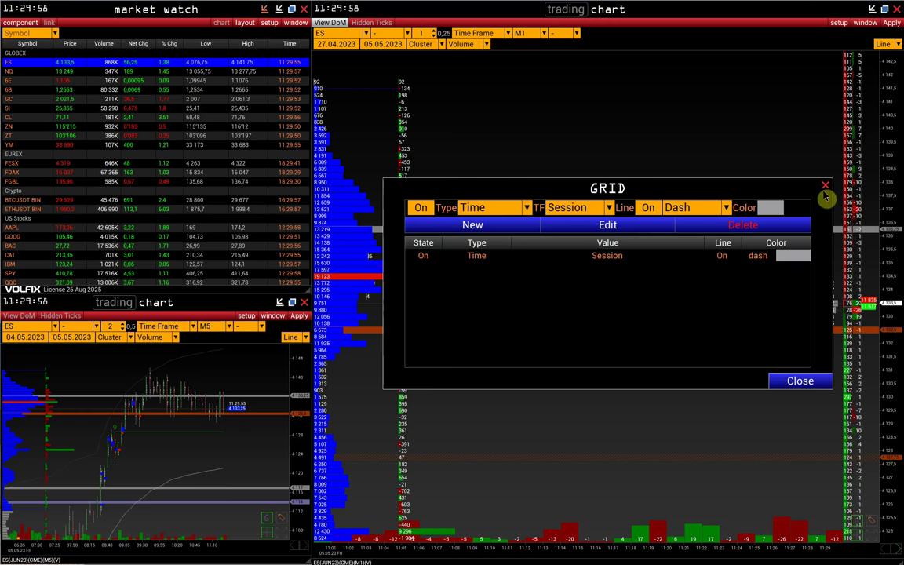
click(826, 188)
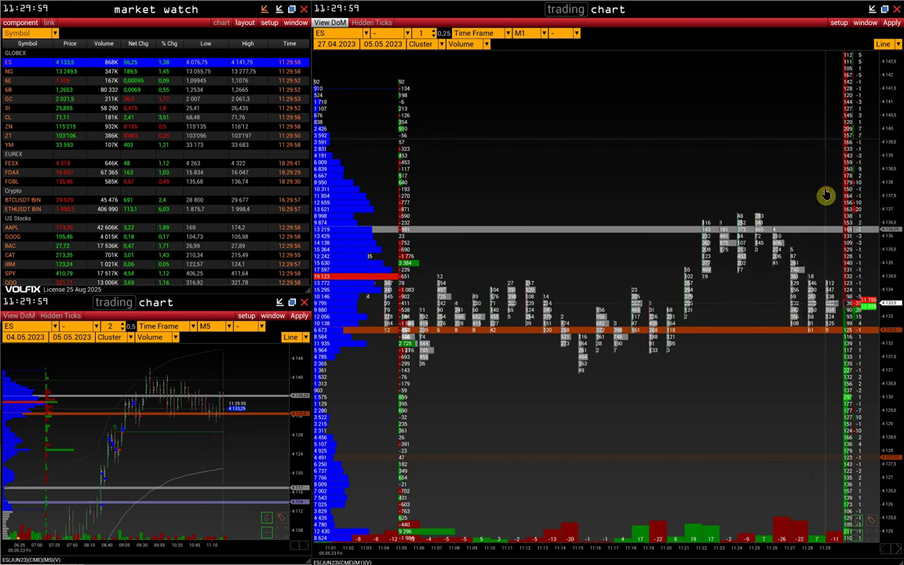
- Enable the Heatmap DoM study on the ES M1 chart and apply it
click(839, 22)
mouse_move(773, 110)
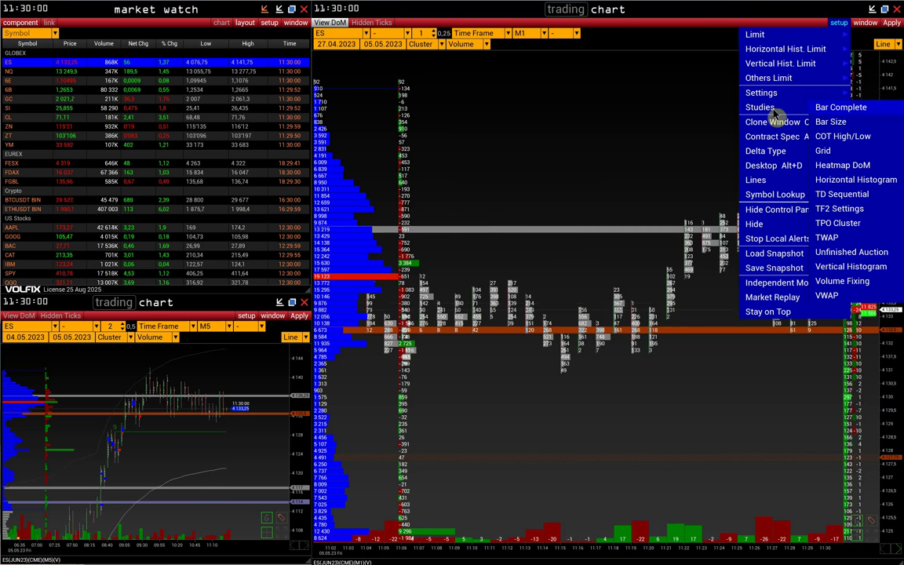
click(847, 167)
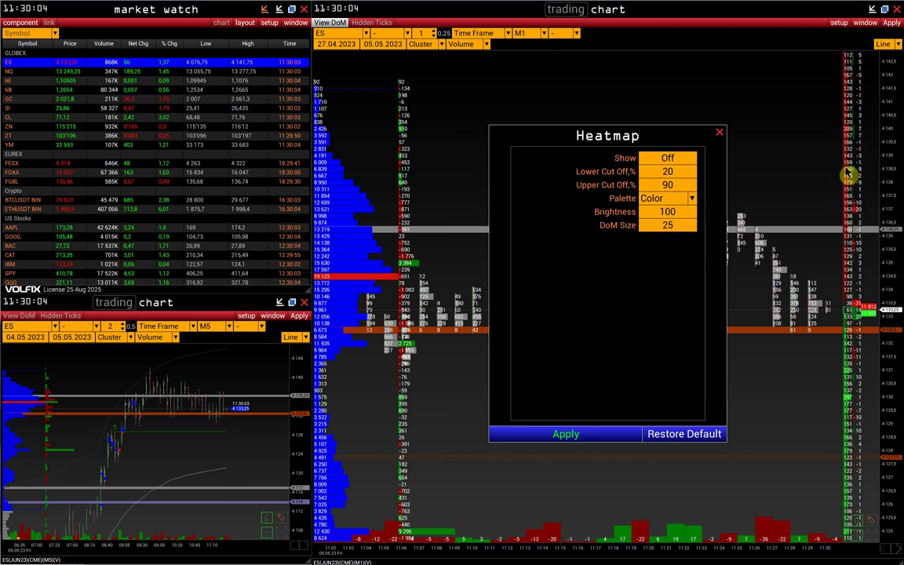
click(666, 160)
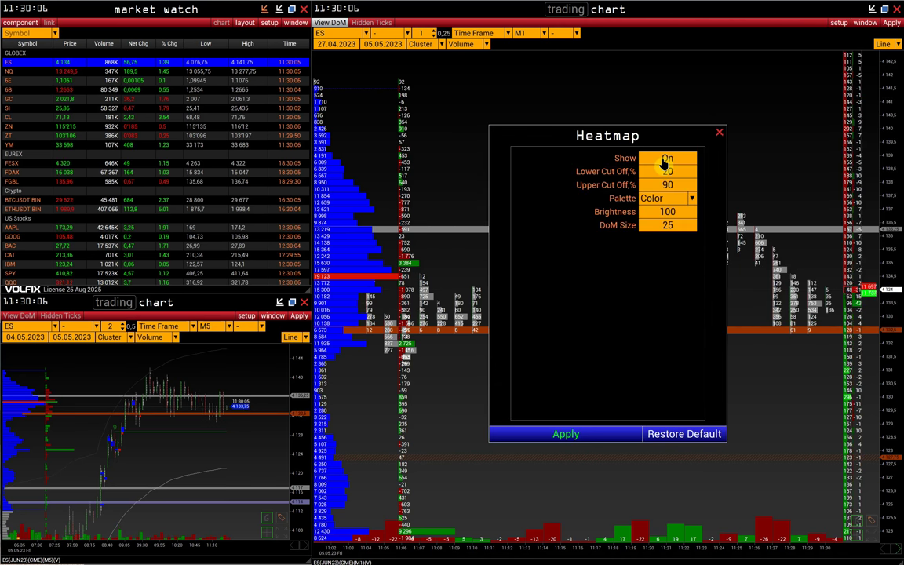
click(566, 434)
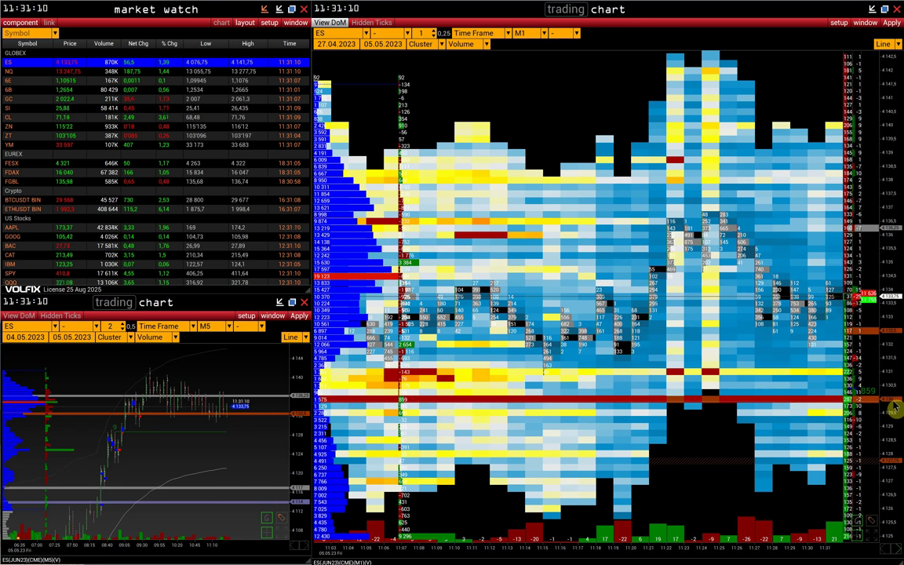
- Reopen the Heatmap DoM study settings and switch the heatmap off on the ES M1 chart
click(839, 22)
mouse_move(759, 107)
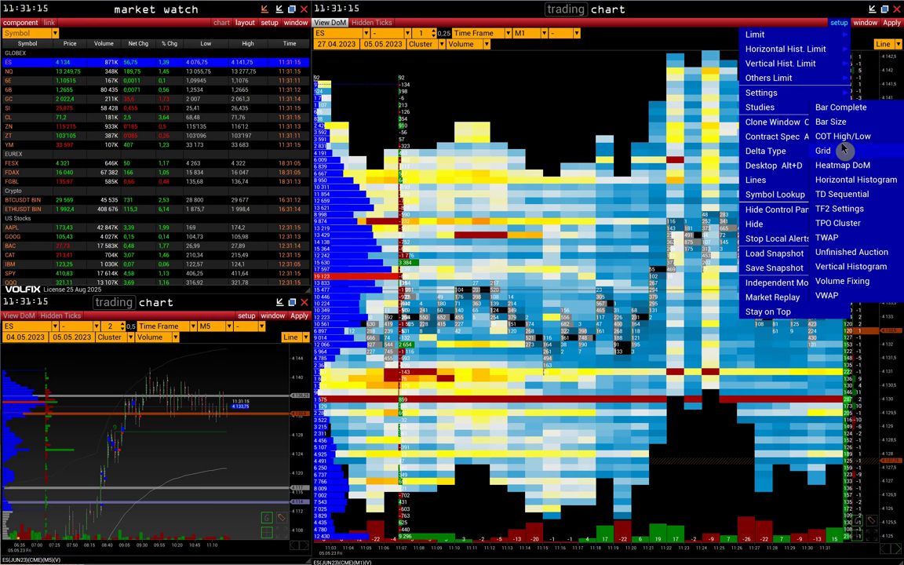
click(843, 165)
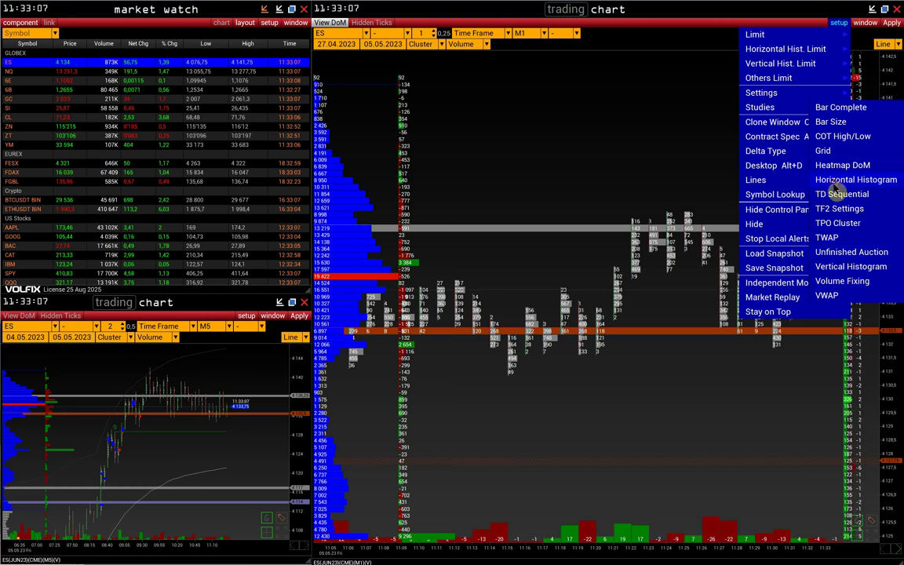
- Review the Horizontal Histogram study settings of the ES M1 chart and close them without changes
click(850, 180)
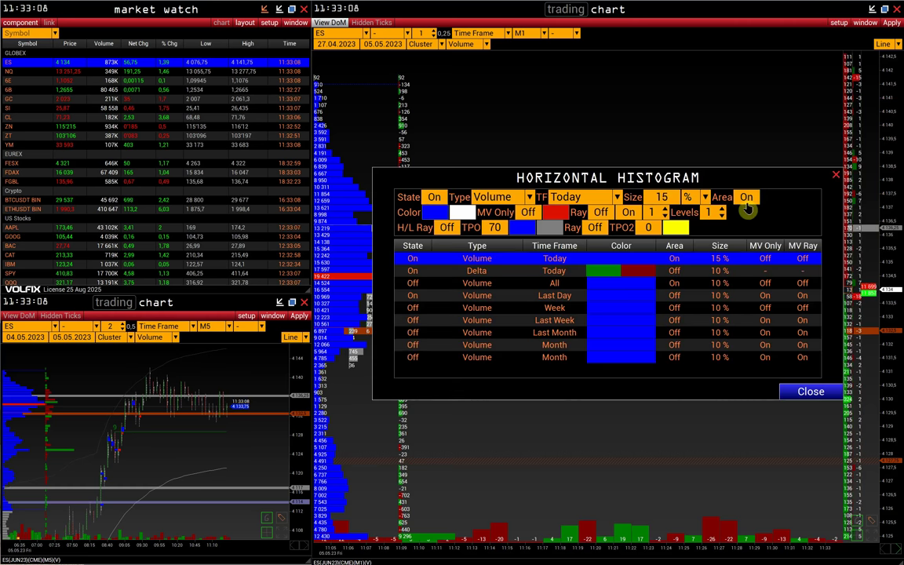
click(836, 176)
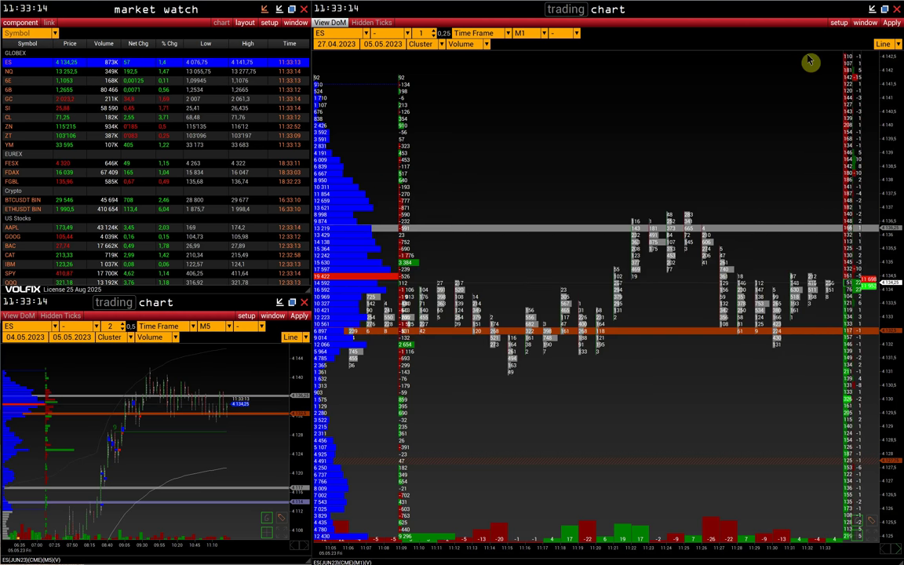
- Enable the TD Sequential study on the ES M1 chart and apply it
right_click(741, 30)
mouse_move(760, 106)
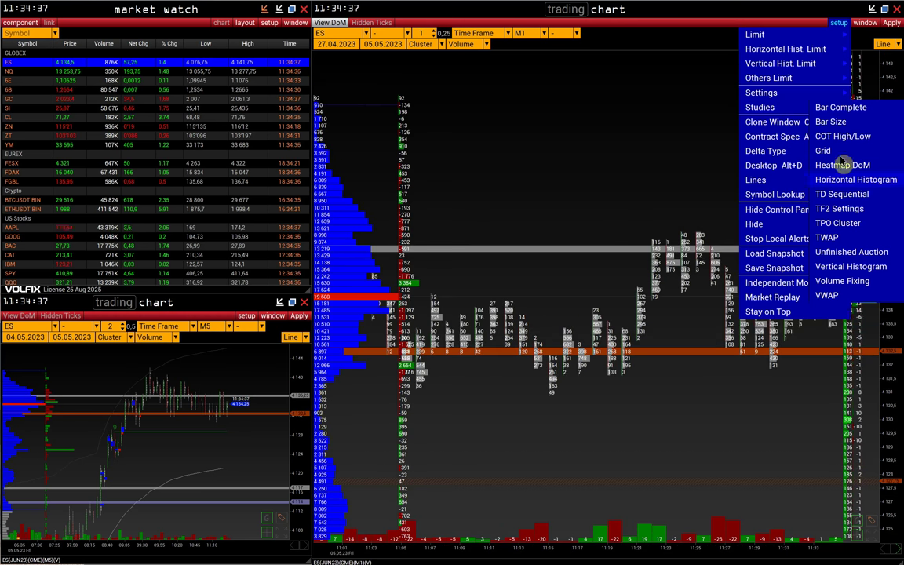
click(833, 202)
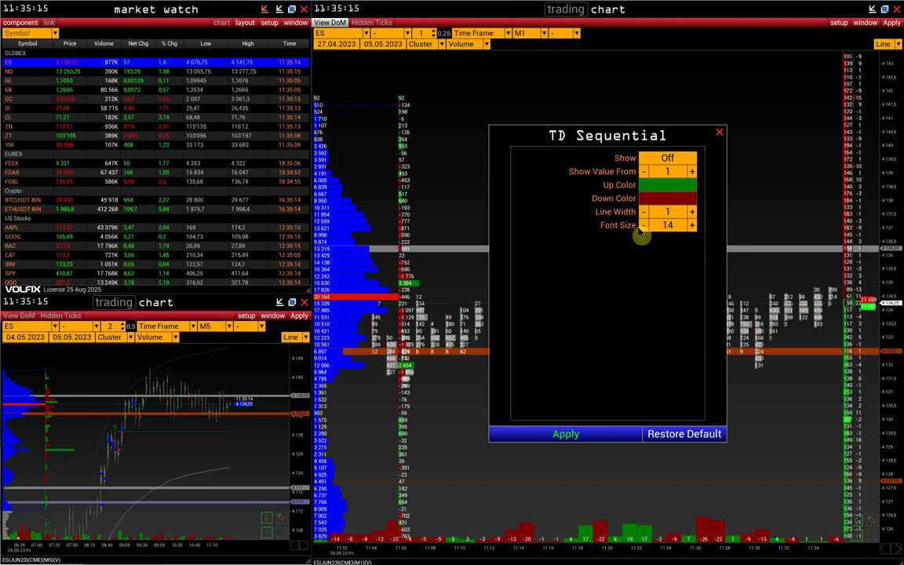
click(668, 157)
click(575, 434)
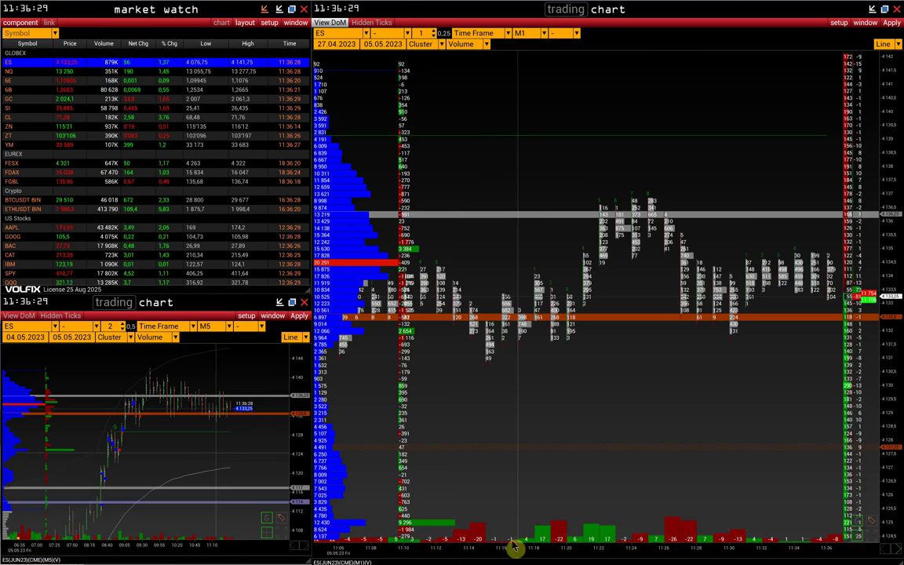
- Set the TD Sequential study's Show Value From to 9 and apply it to the ES M1 chart
drag(517, 544, 560, 549)
scroll(609, 379, up, 5)
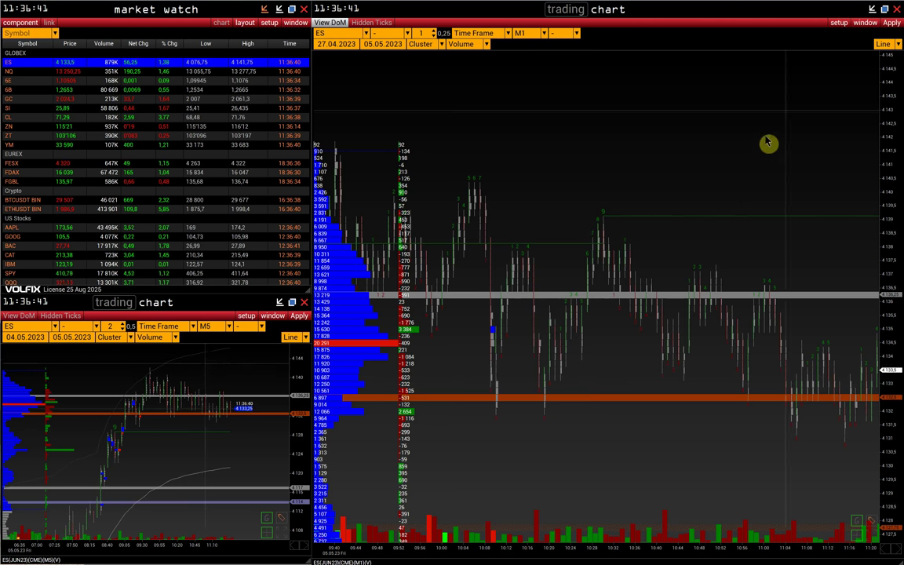
click(839, 22)
mouse_move(773, 93)
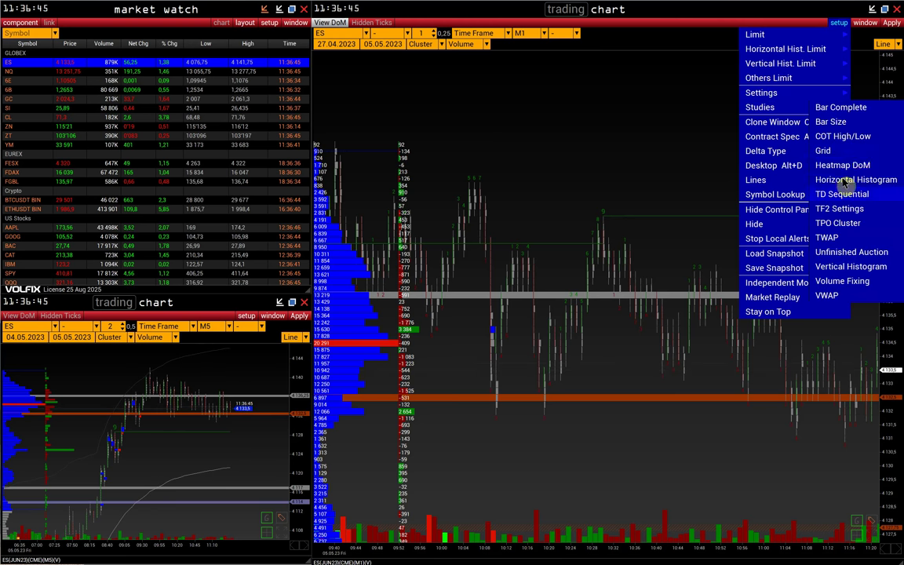
click(843, 196)
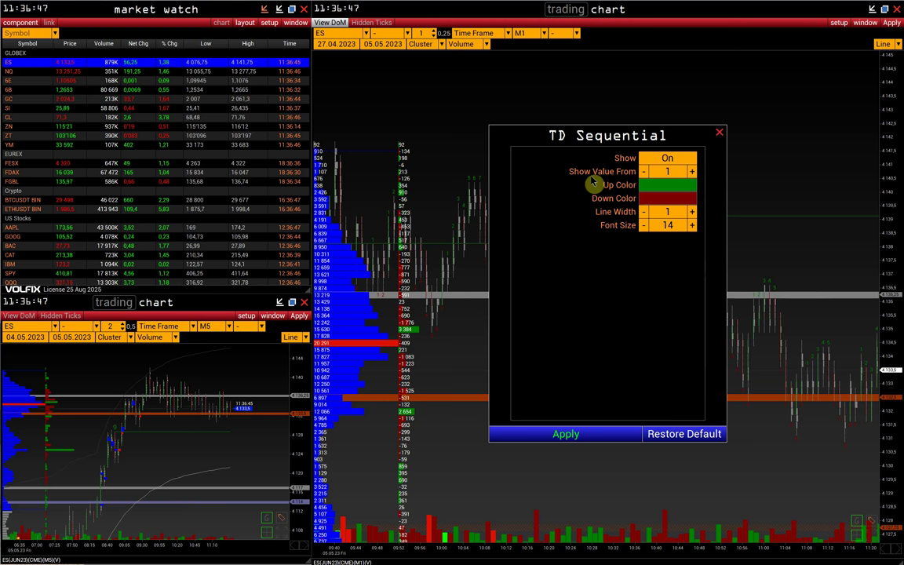
click(680, 176)
text(9)
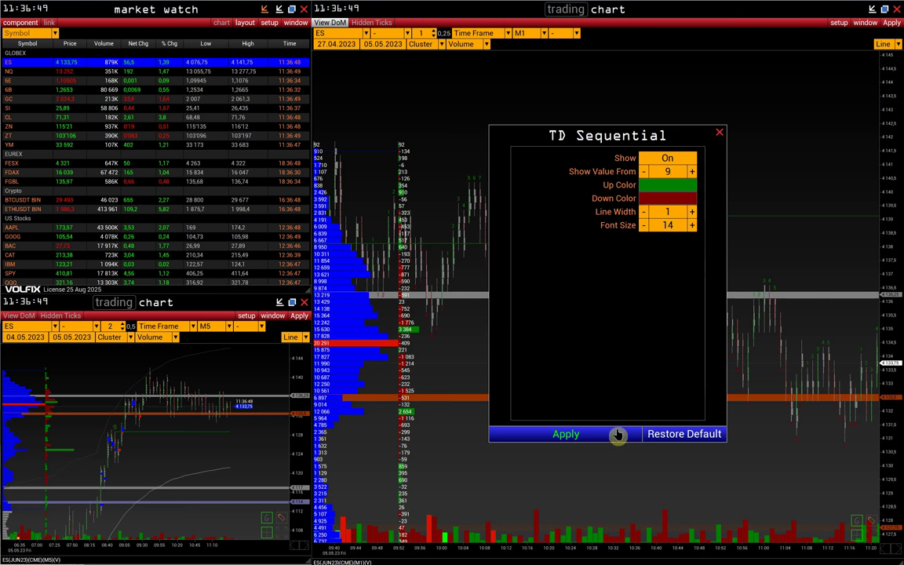
click(618, 436)
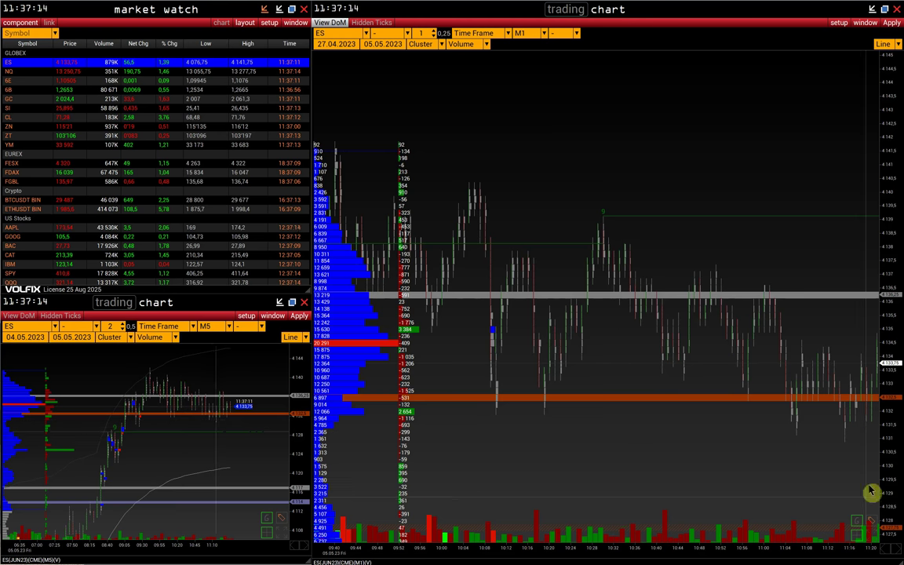
- Examine the TD Sequential 9 marks and their lines across the current and earlier parts of the session
click(897, 554)
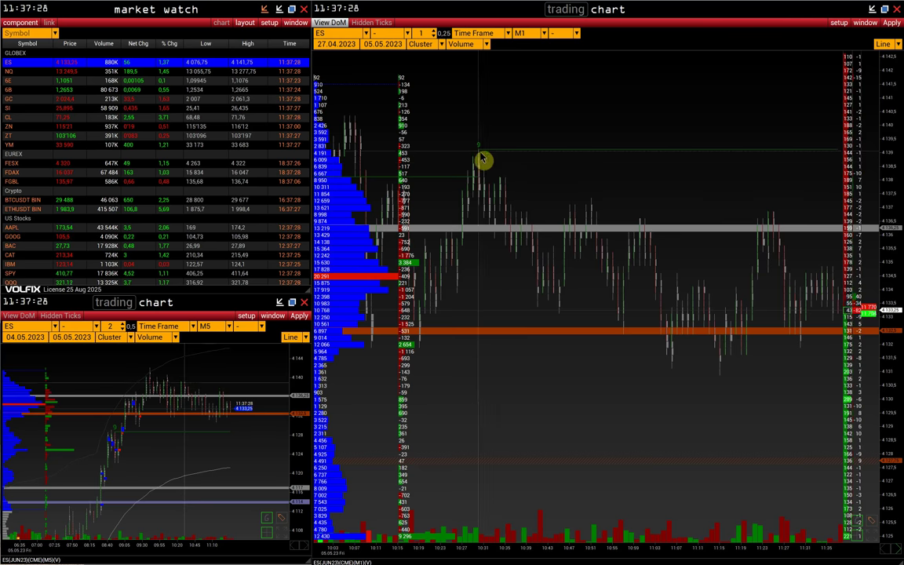
scroll(525, 551, down, 5)
scroll(890, 305, down, 2)
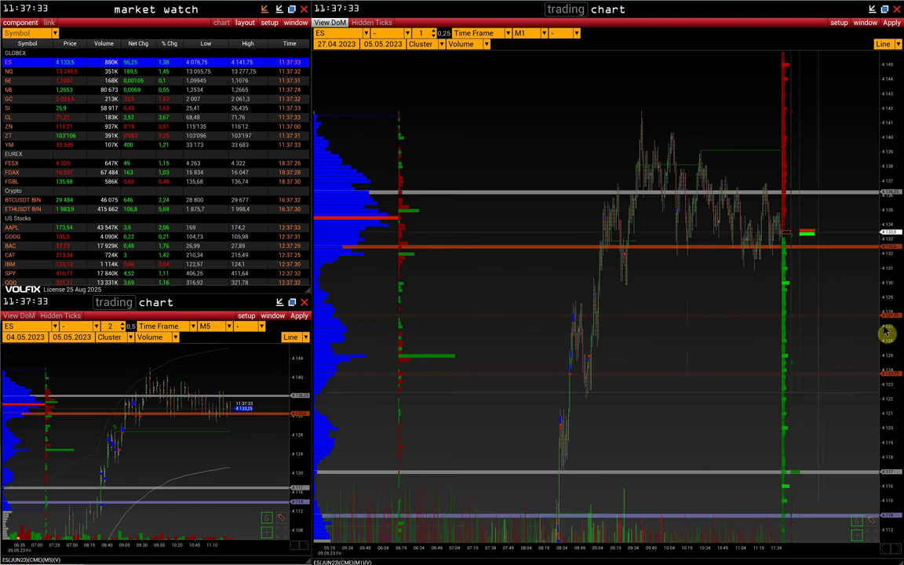
scroll(663, 555, up, 3)
drag(659, 541, 612, 278)
drag(575, 549, 591, 501)
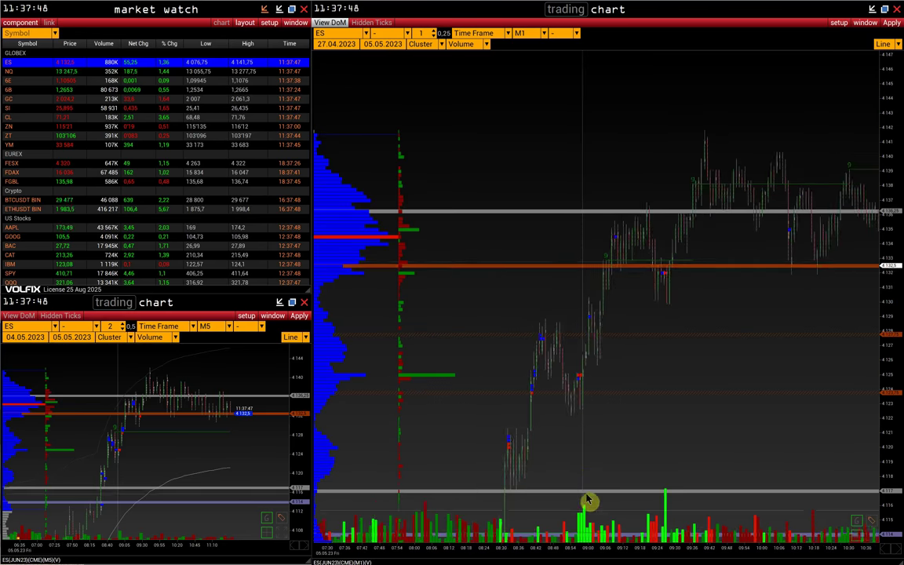
drag(573, 562, 642, 314)
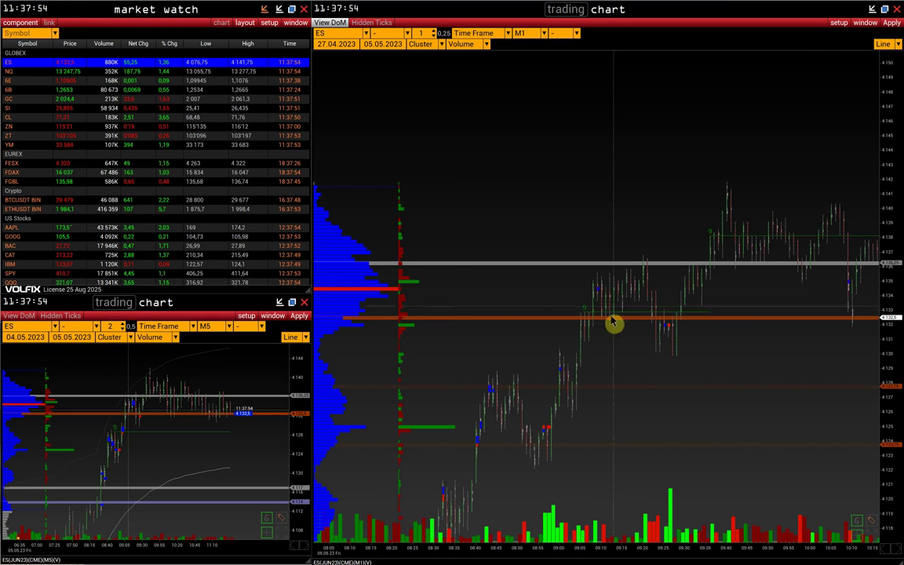
drag(657, 325, 658, 378)
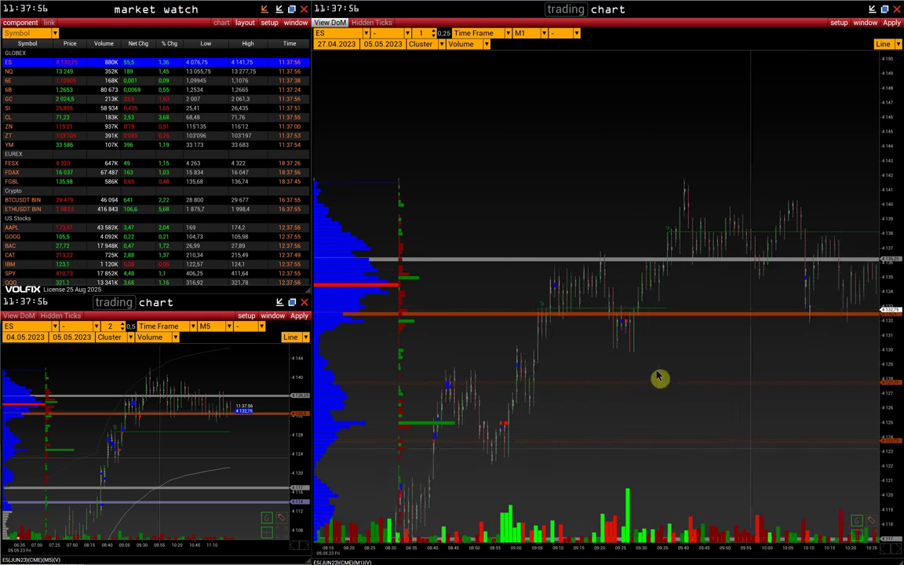
- Check the TF2 Settings study of the ES M1 chart and close it without changes
click(839, 22)
mouse_move(760, 107)
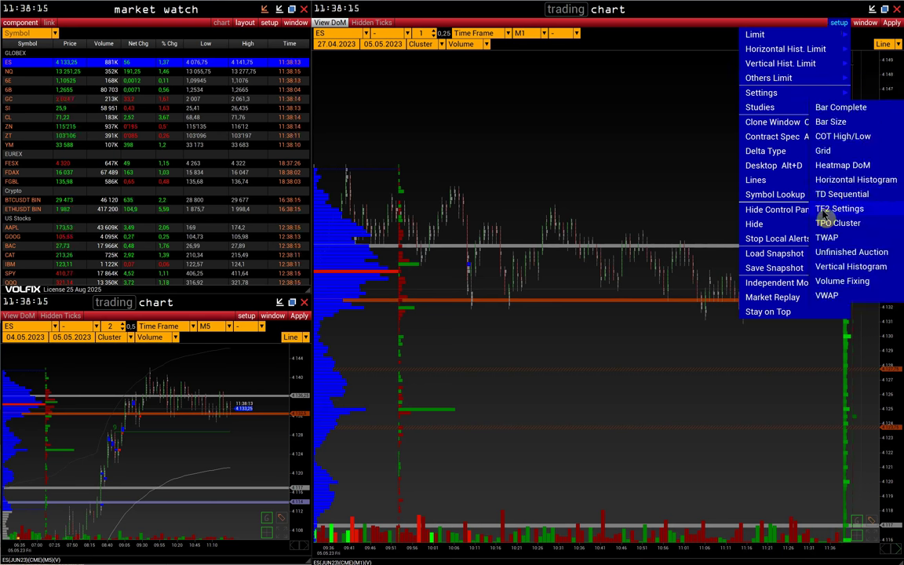
click(824, 209)
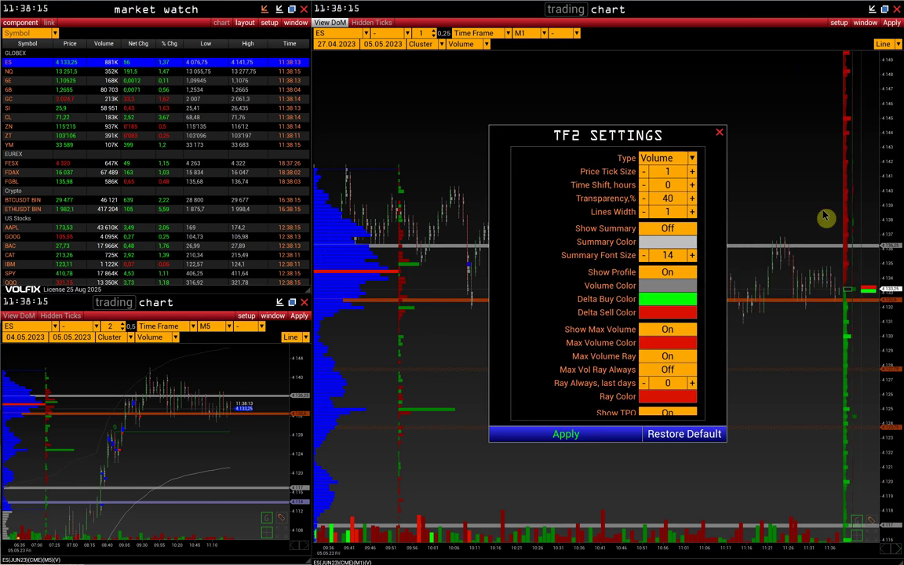
click(720, 138)
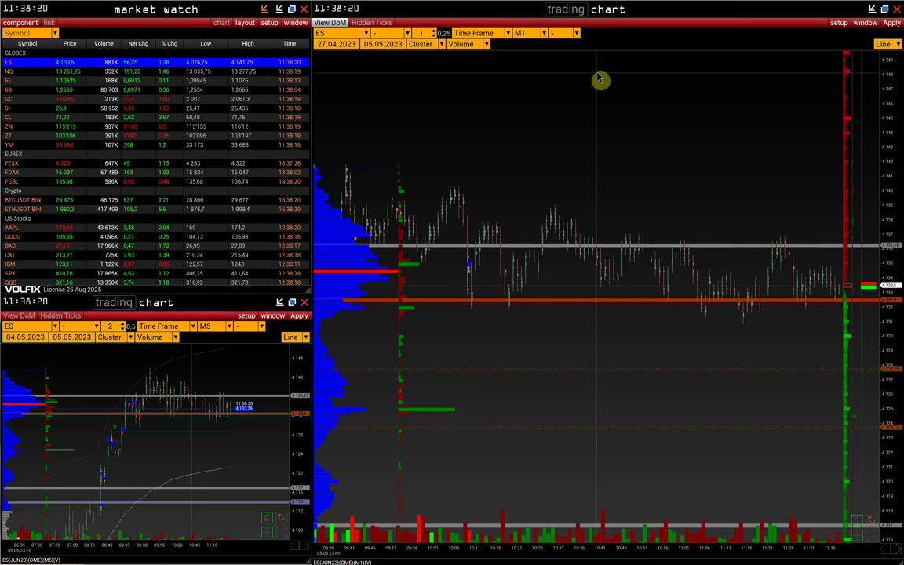
- Show M30 as the ES M1 chart's second time frame while reviewing the TF2 study settings, and remove it again
click(563, 37)
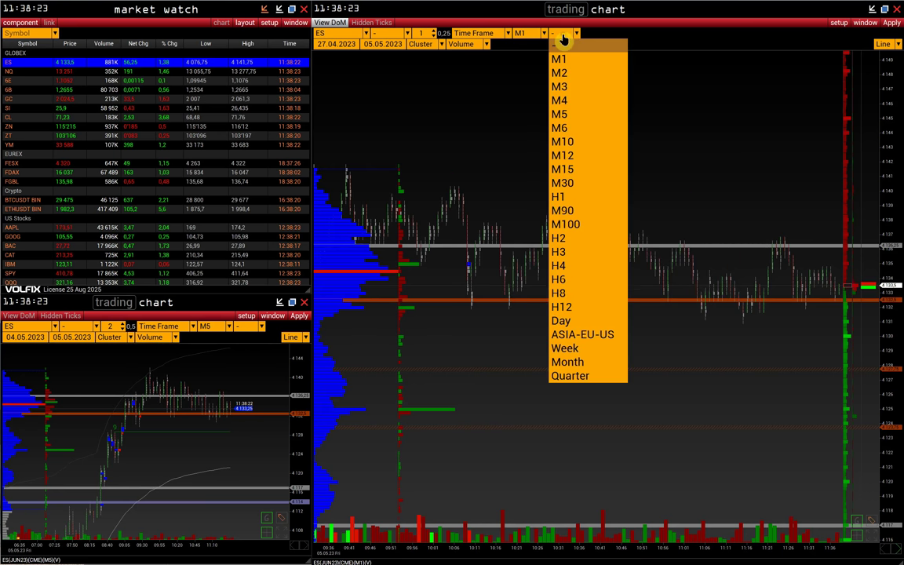
click(584, 183)
click(838, 23)
mouse_move(785, 106)
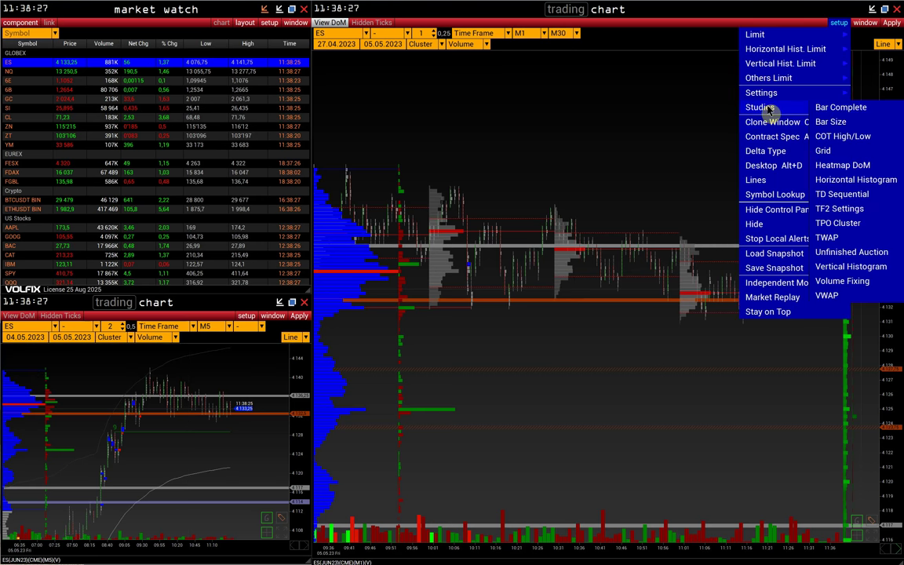
click(828, 208)
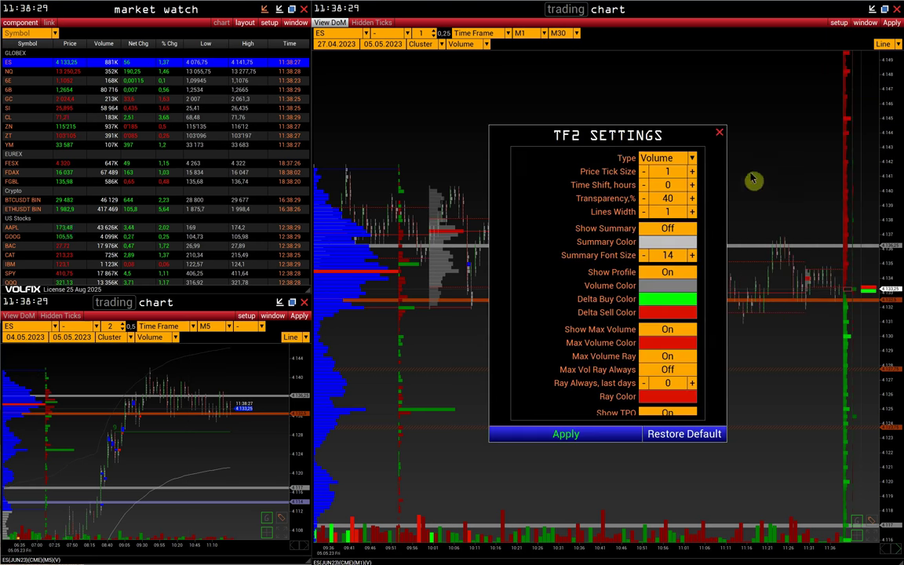
mouse_move(552, 130)
mouse_down()
mouse_move(672, 115)
mouse_move(549, 134)
mouse_up()
scroll(672, 241, down, 2)
scroll(672, 241, down, 3)
scroll(656, 329, up, 5)
scroll(670, 281, down, 3)
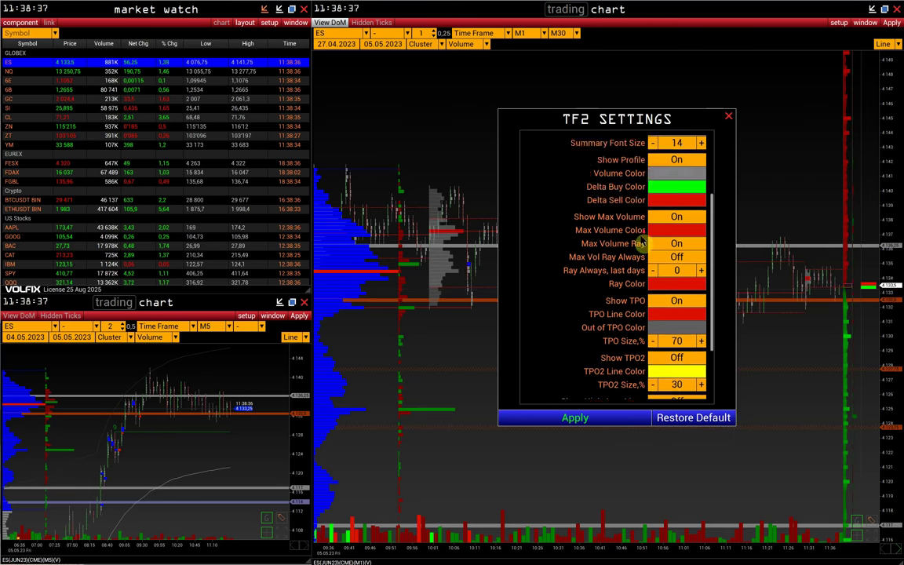
scroll(689, 216, up, 3)
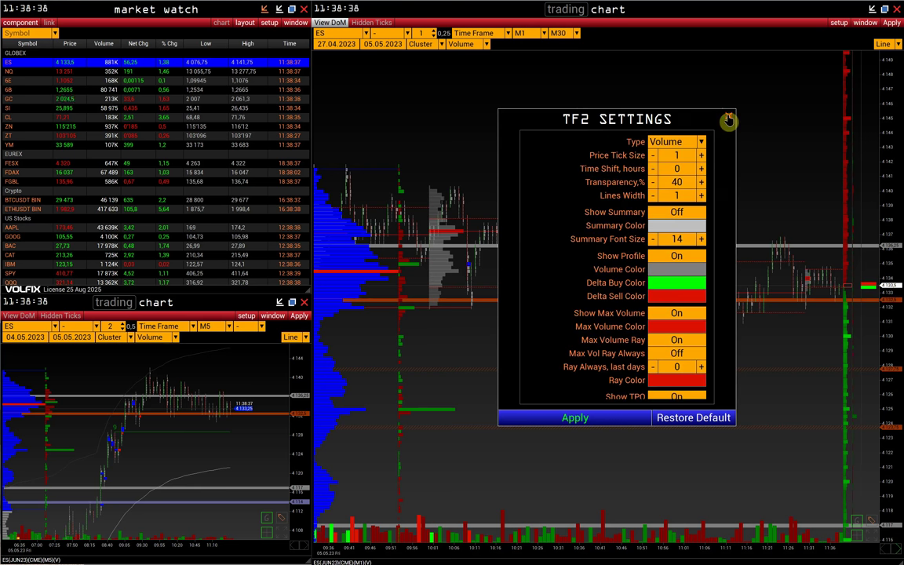
click(729, 119)
click(569, 33)
click(581, 45)
- Enable the TPO Cluster study with a TPO Size of 70% and apply it to the ES M1 chart
click(839, 22)
mouse_move(760, 107)
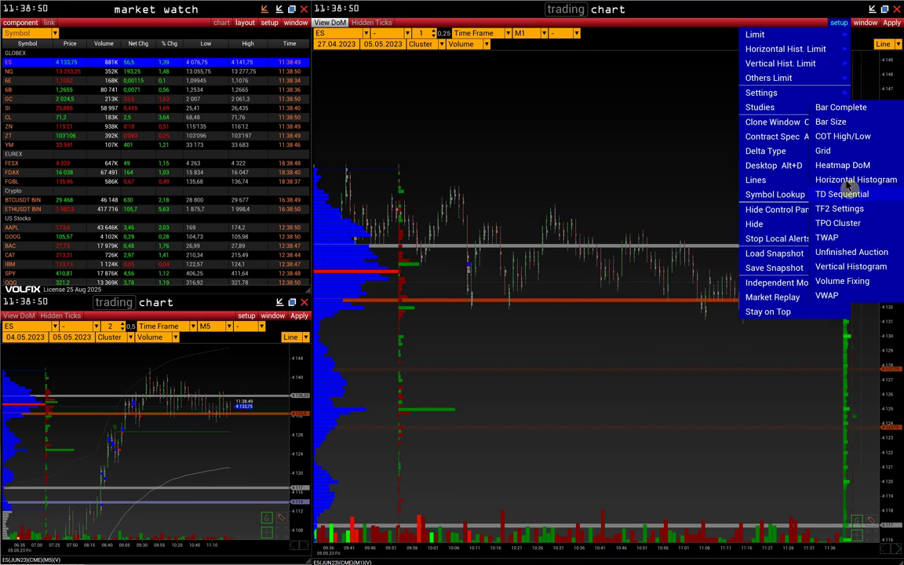
click(829, 226)
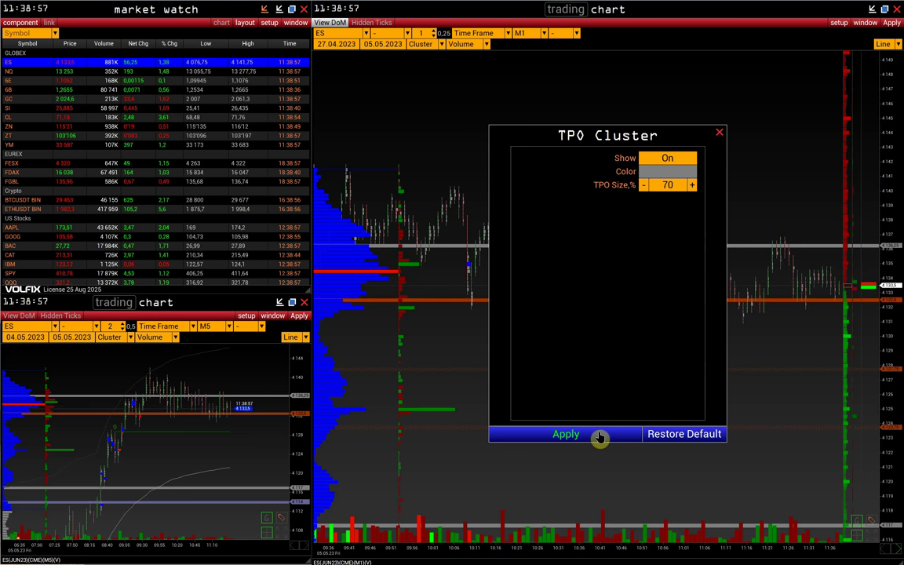
click(599, 438)
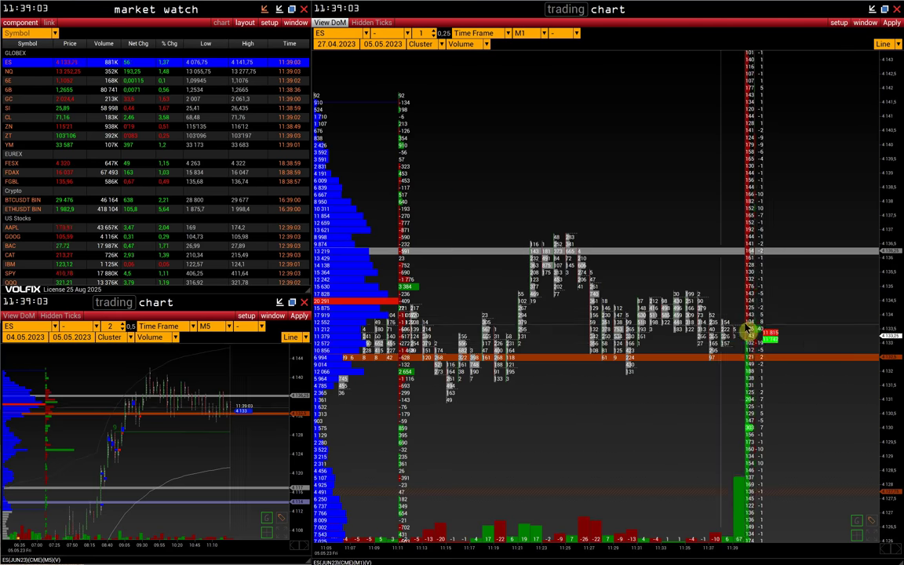
- Open the TWAP study settings of the ES M1 chart
click(840, 22)
mouse_move(781, 109)
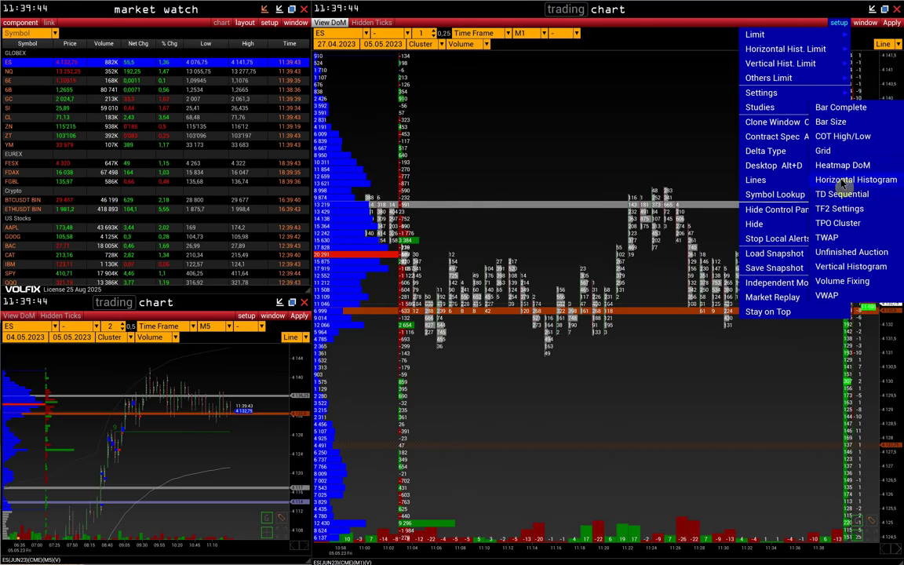
click(826, 239)
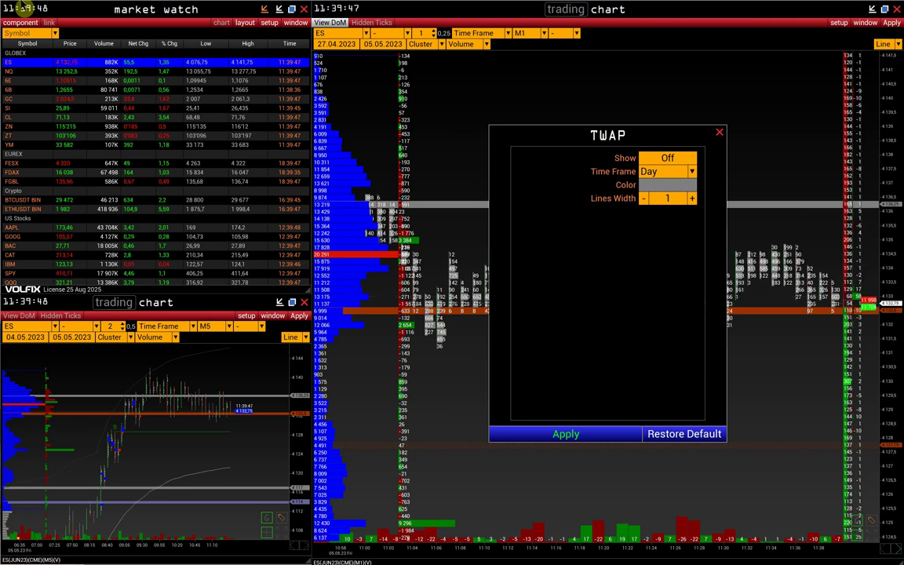
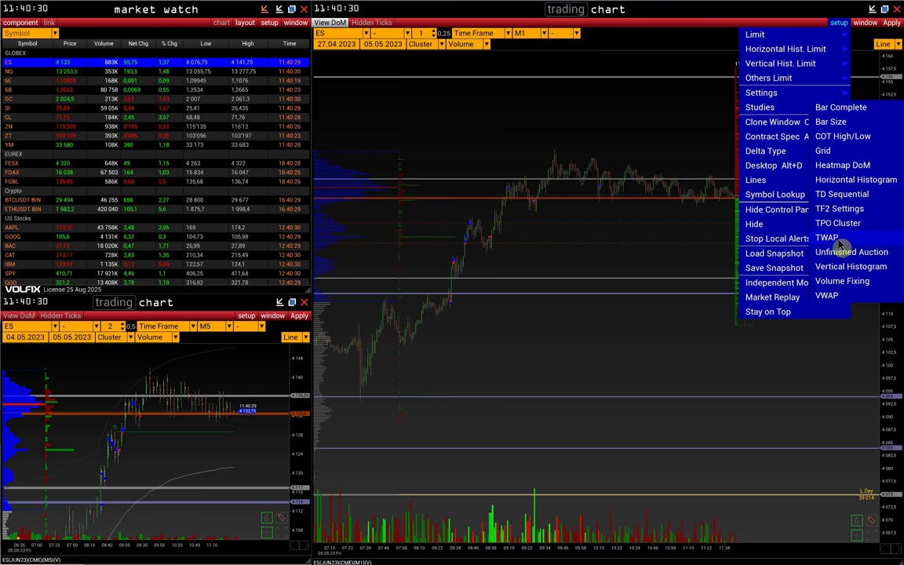
- Enable the Unfinished Auction study and apply it to the ES M1 chart
click(848, 254)
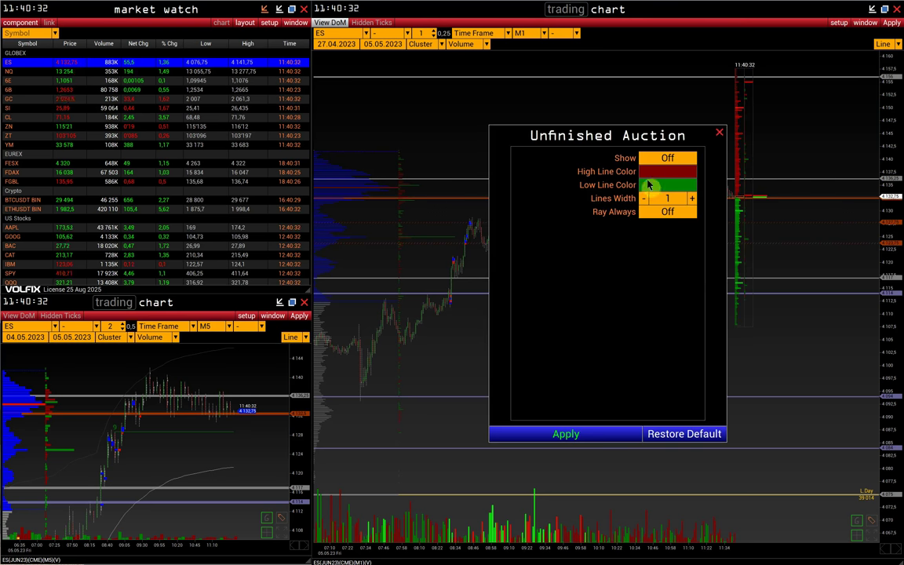
click(668, 159)
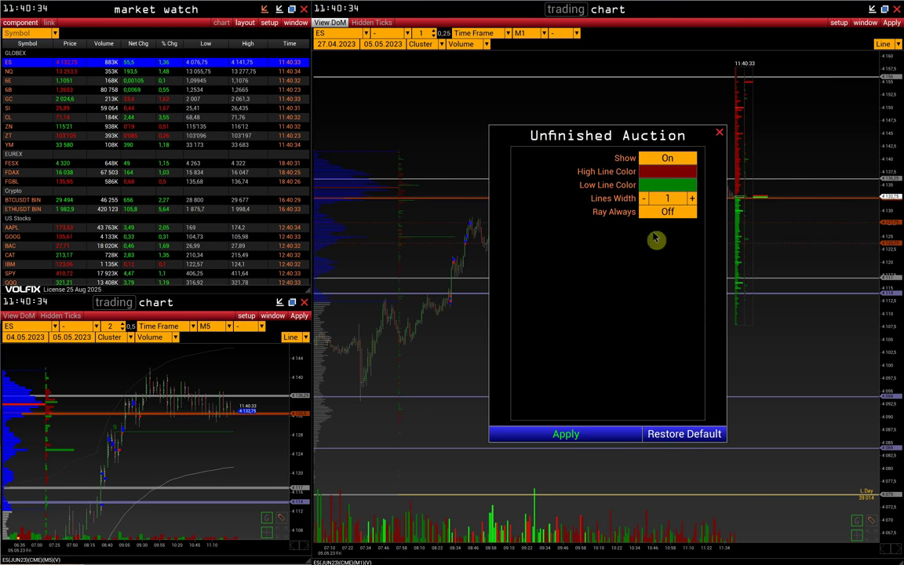
click(564, 432)
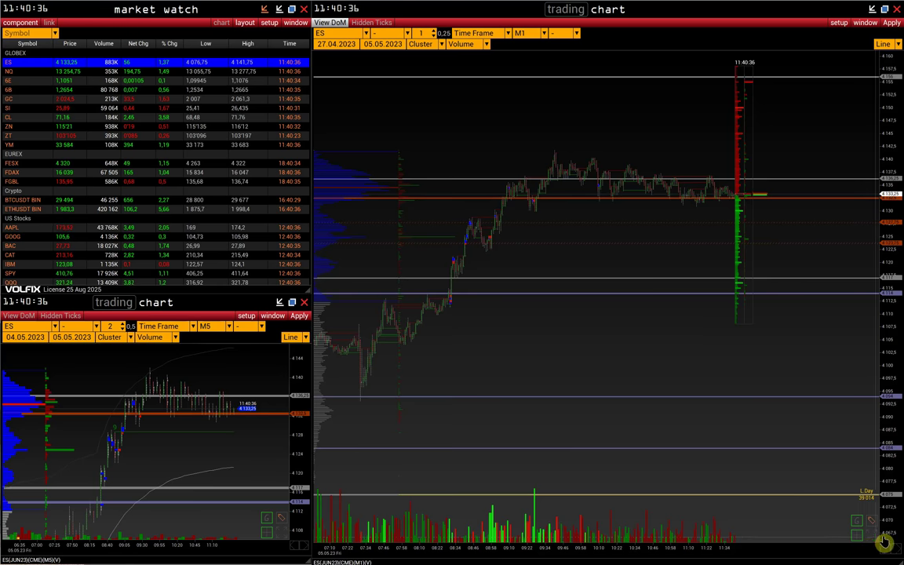
- Display the ES M1 chart as a Double Cluster with Sell as the left cluster type and Buy as the right one
scroll(785, 486, up, 5)
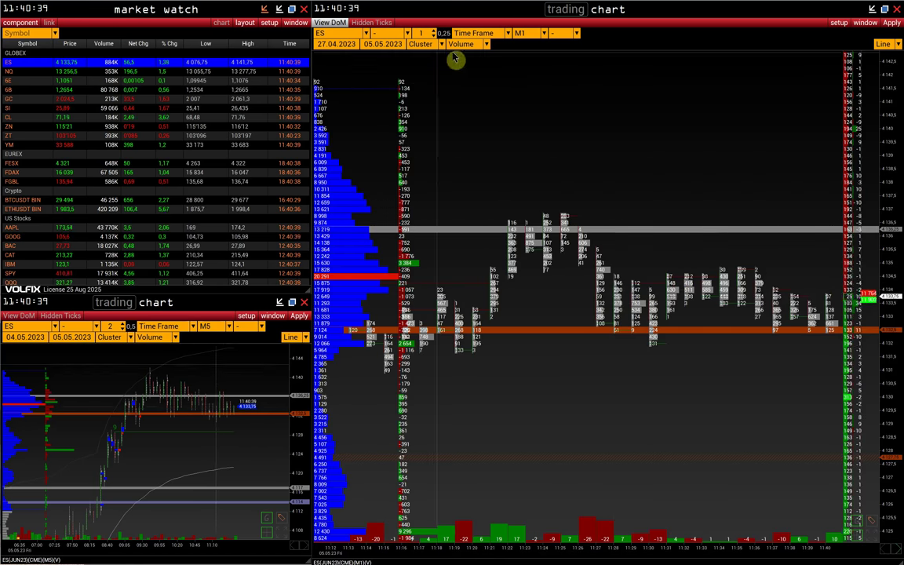
click(428, 45)
click(462, 83)
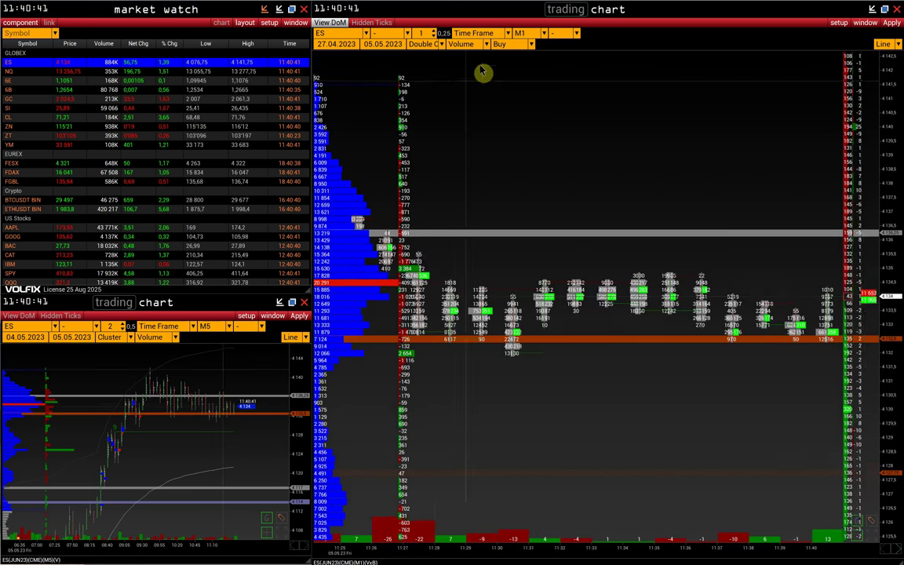
click(478, 47)
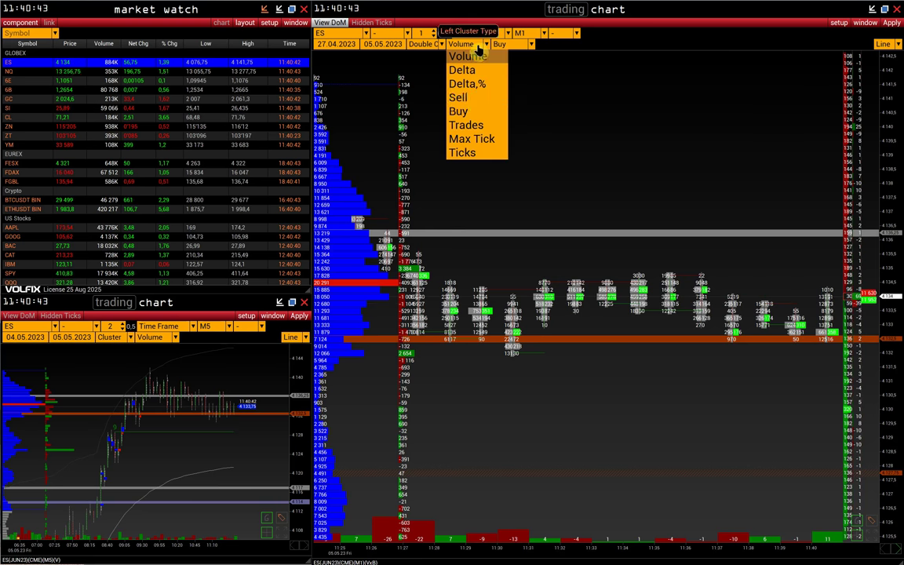
click(469, 98)
click(514, 45)
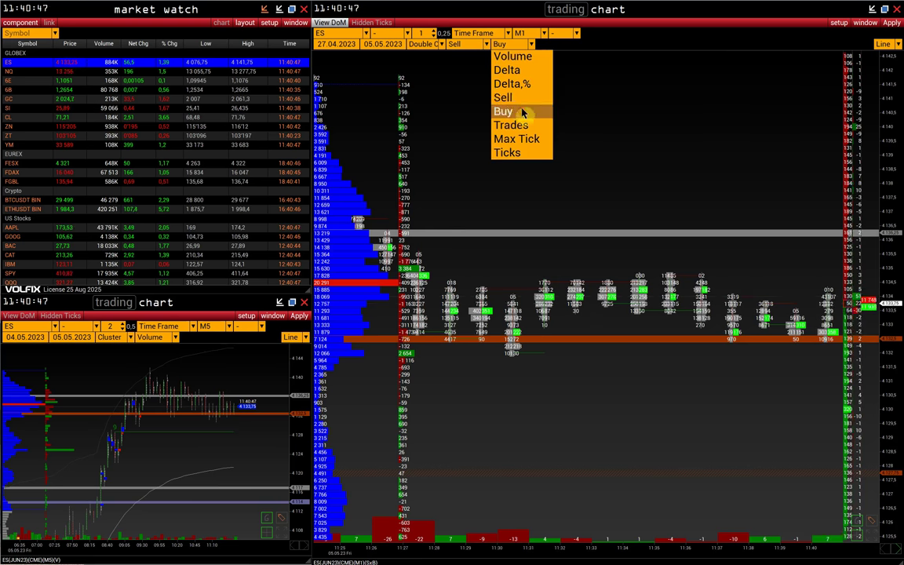
click(507, 111)
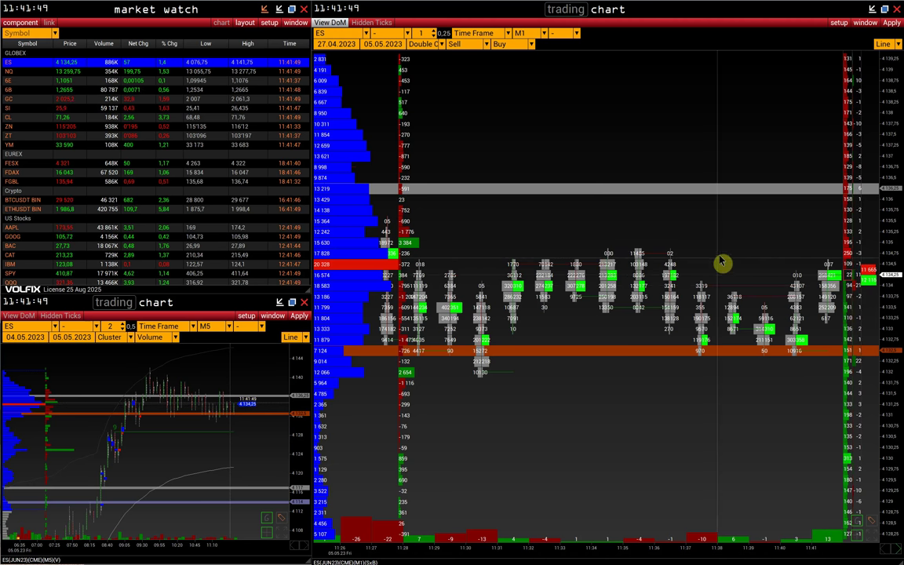
drag(722, 268, 705, 237)
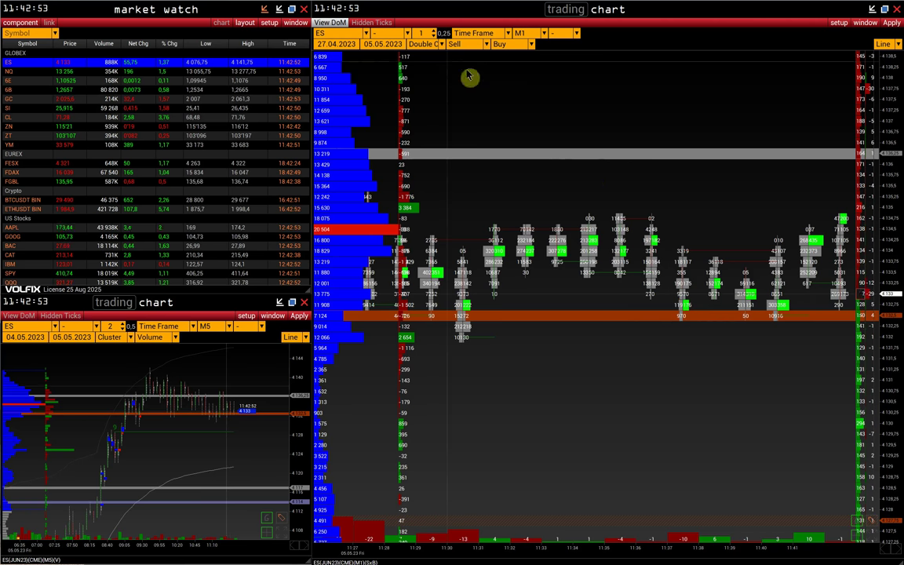
- Return the ES M1 chart to the single Cluster display with Volume and look over the unfinished auction lines across the session
click(433, 44)
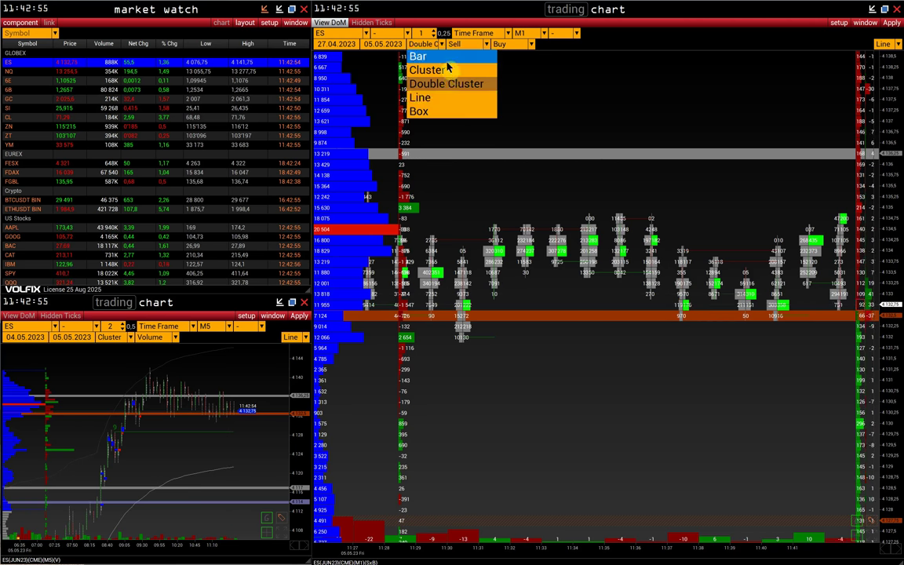
click(439, 70)
click(467, 45)
click(471, 58)
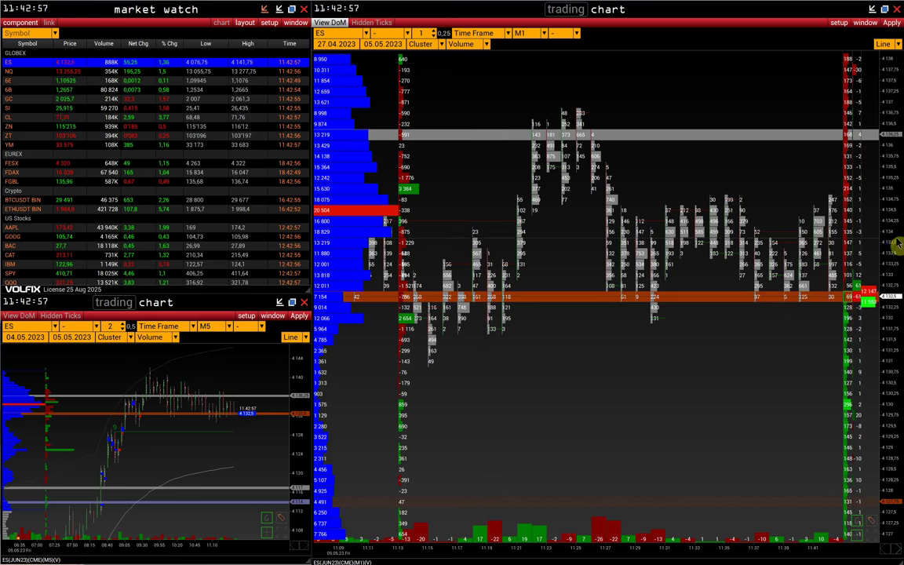
scroll(893, 266, down, 3)
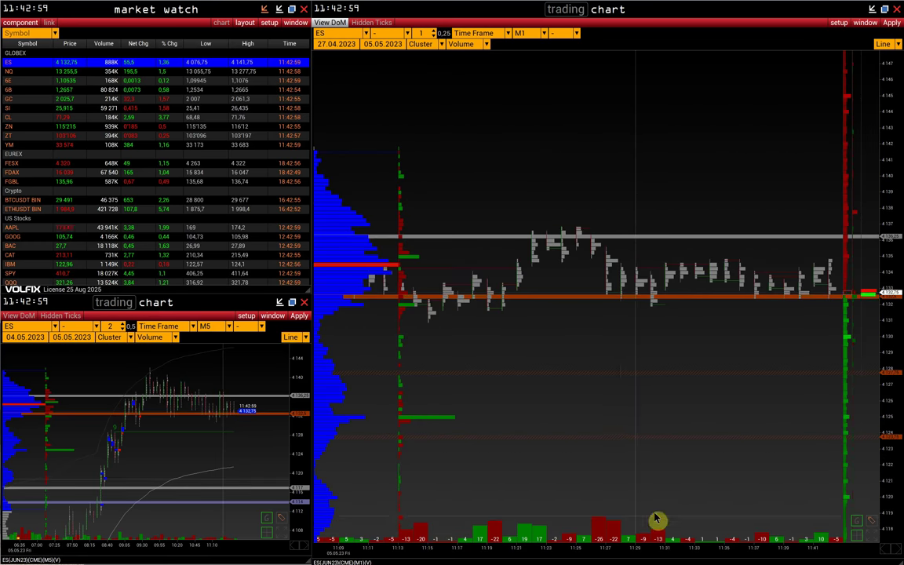
drag(657, 521, 788, 337)
drag(898, 250, 770, 298)
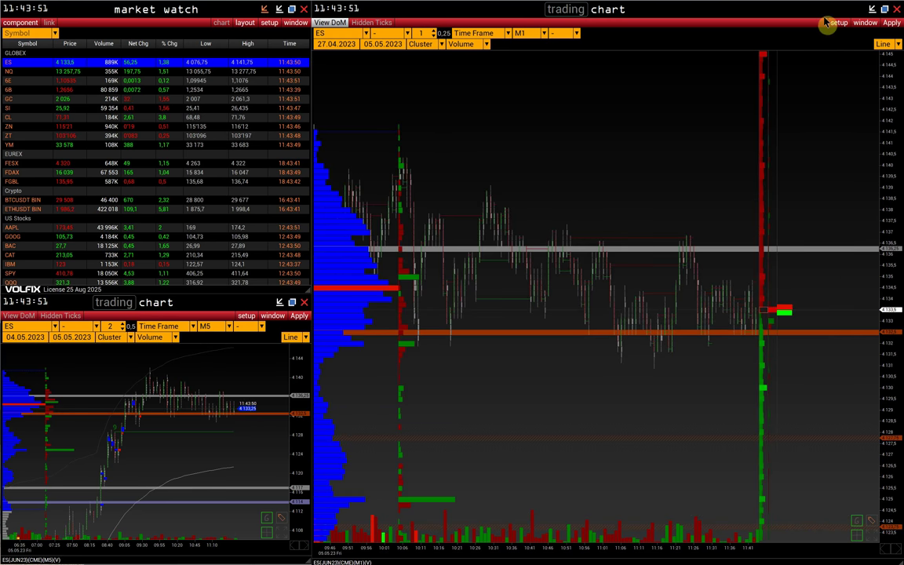
- Open the Volume Fixing study settings of the ES M1 chart and choose Volume as the type
click(832, 23)
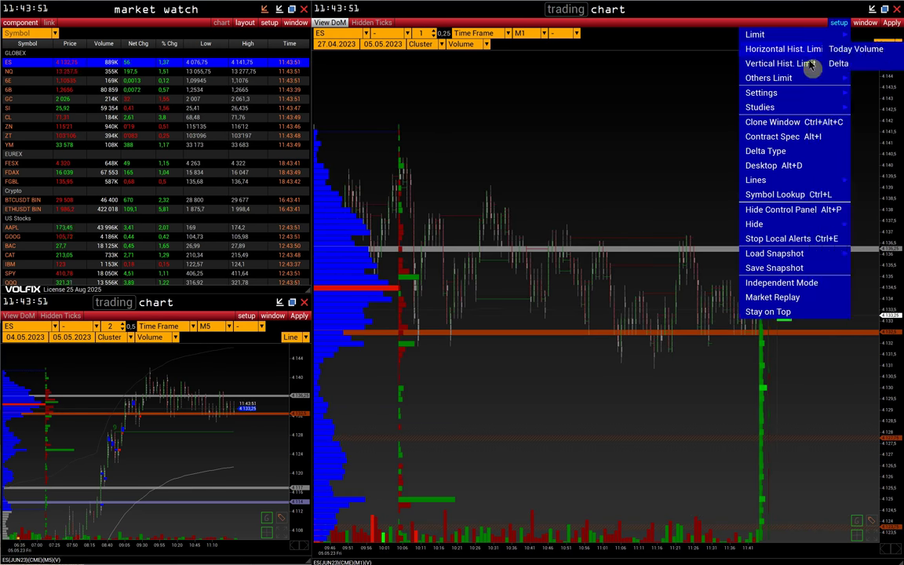
mouse_move(760, 106)
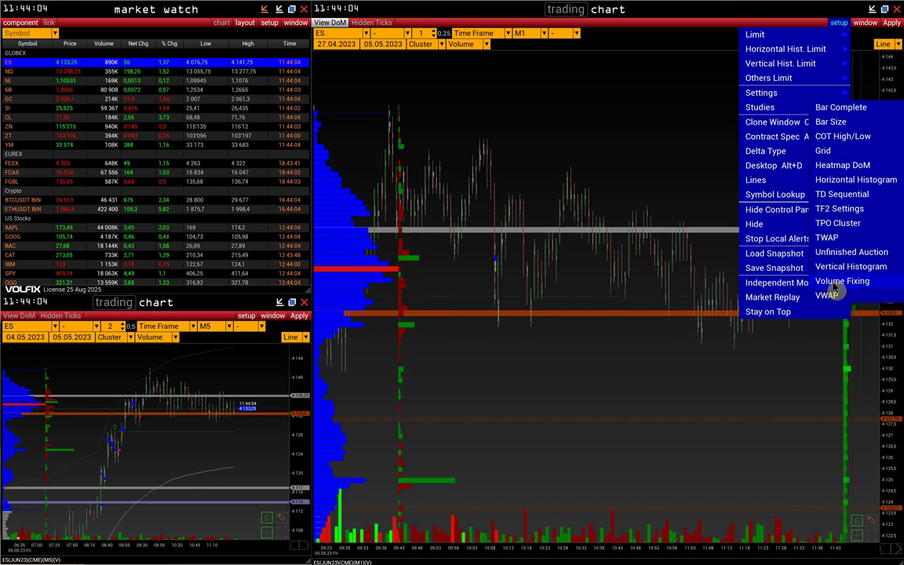
click(834, 281)
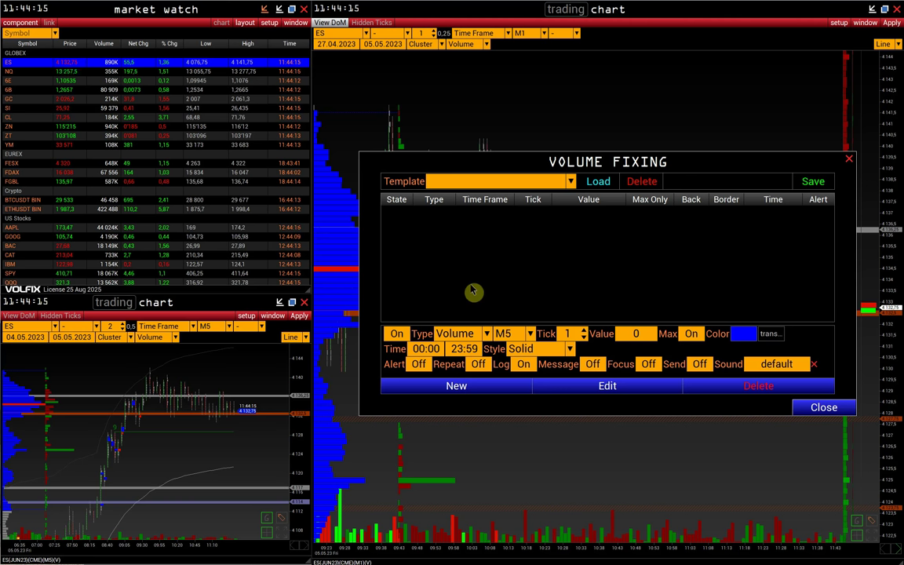
click(460, 334)
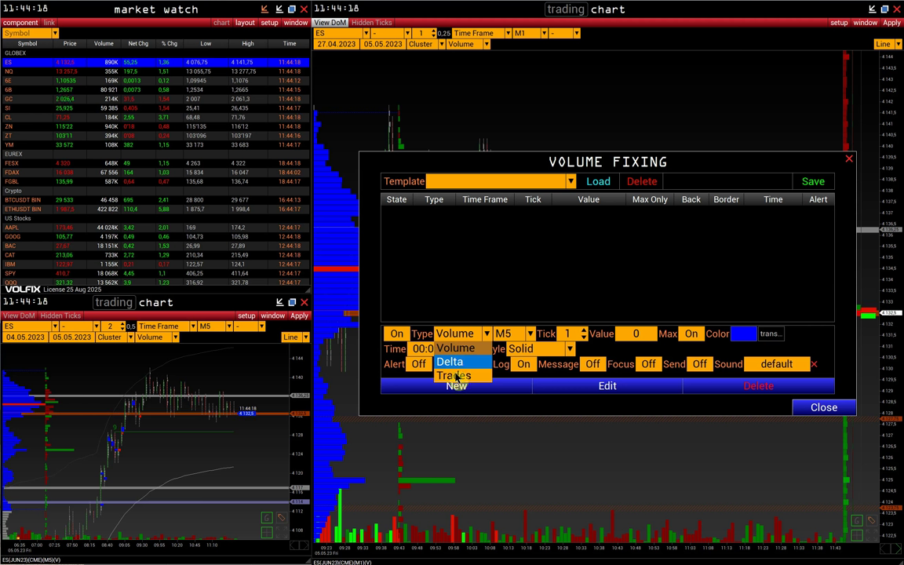
click(453, 348)
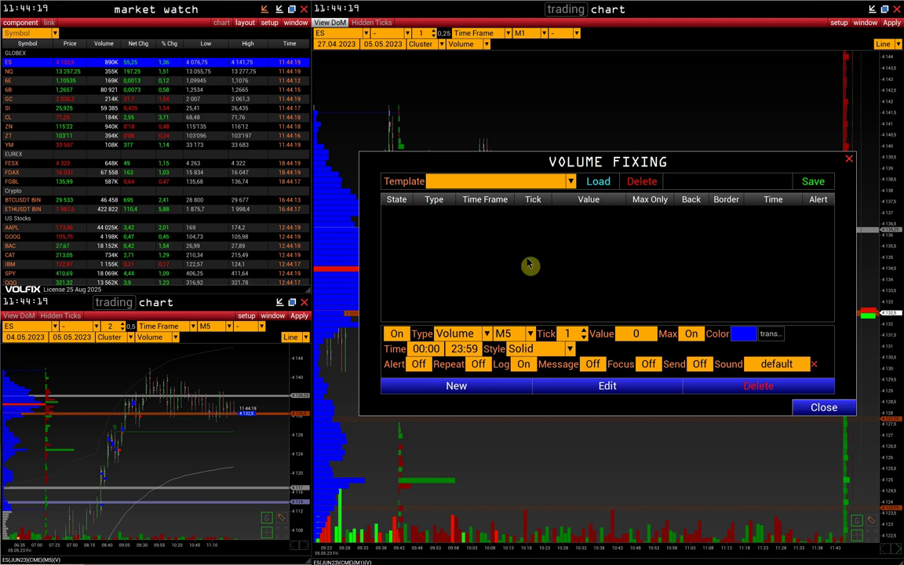
- Set the Volume Fixing time frame to M30 and its value to 2000
click(511, 334)
scroll(515, 368, down, 3)
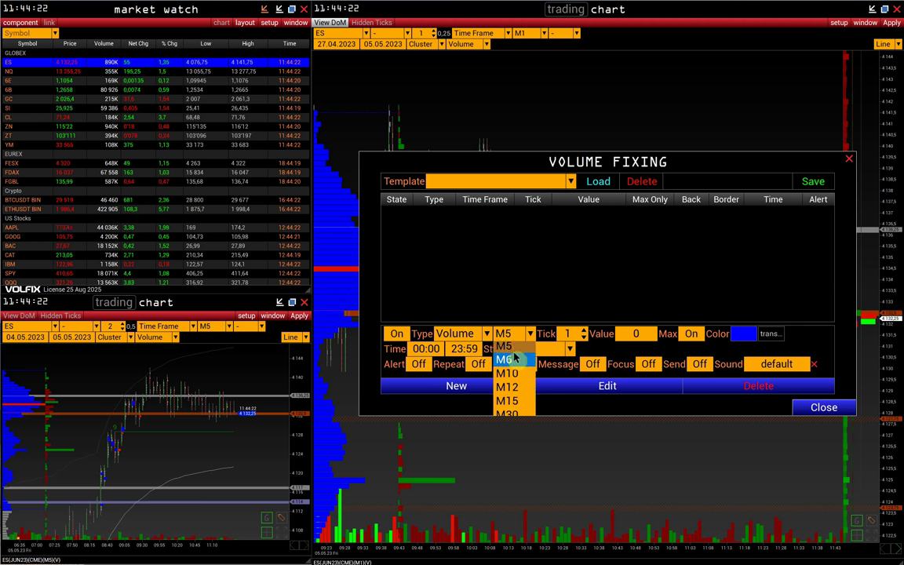
click(506, 395)
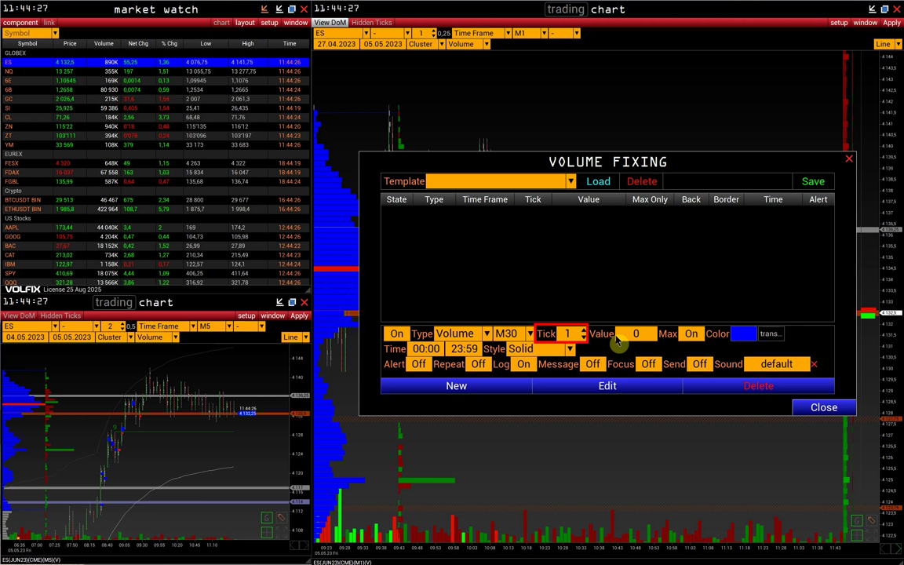
text(200)
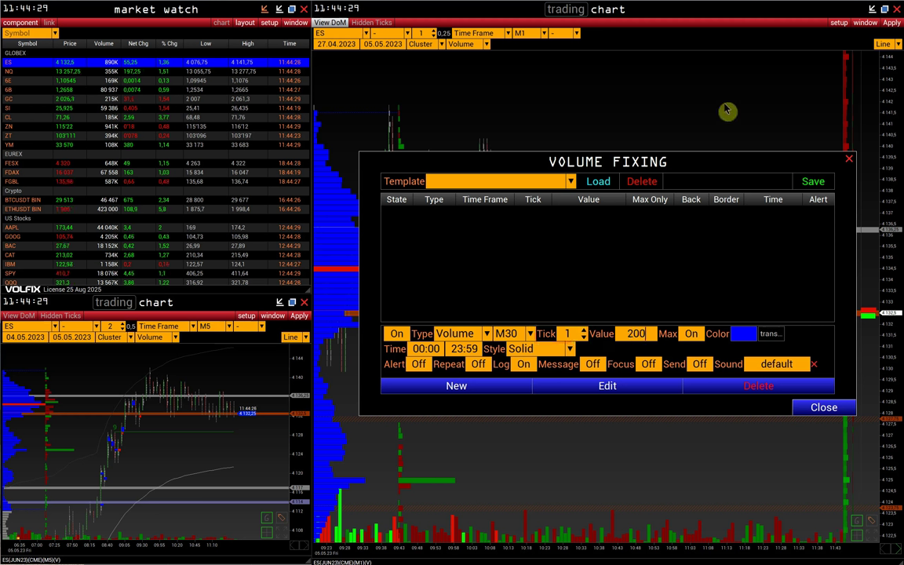
text(0)
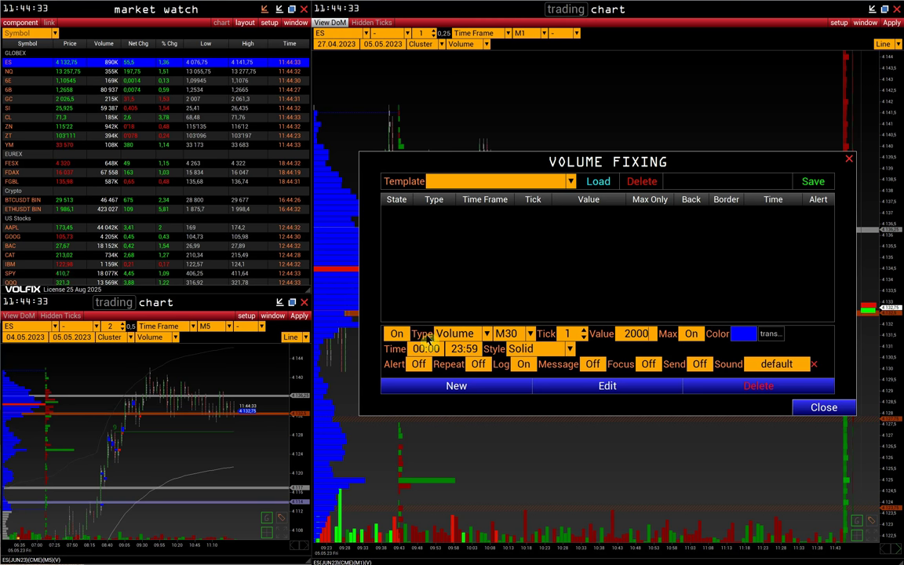
- Choose the Solid style, add the M30 volume fixing as a new entry and close the study settings
click(550, 348)
click(561, 361)
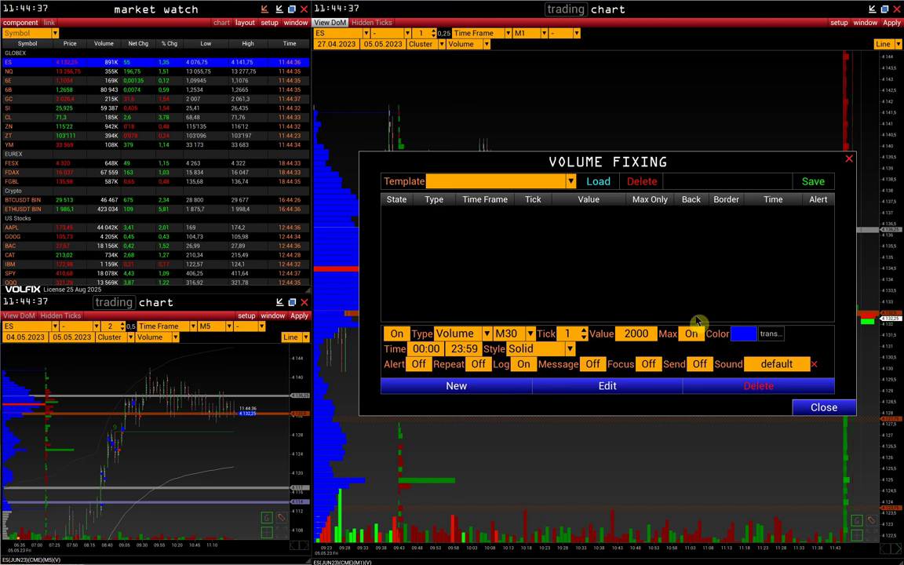
click(472, 387)
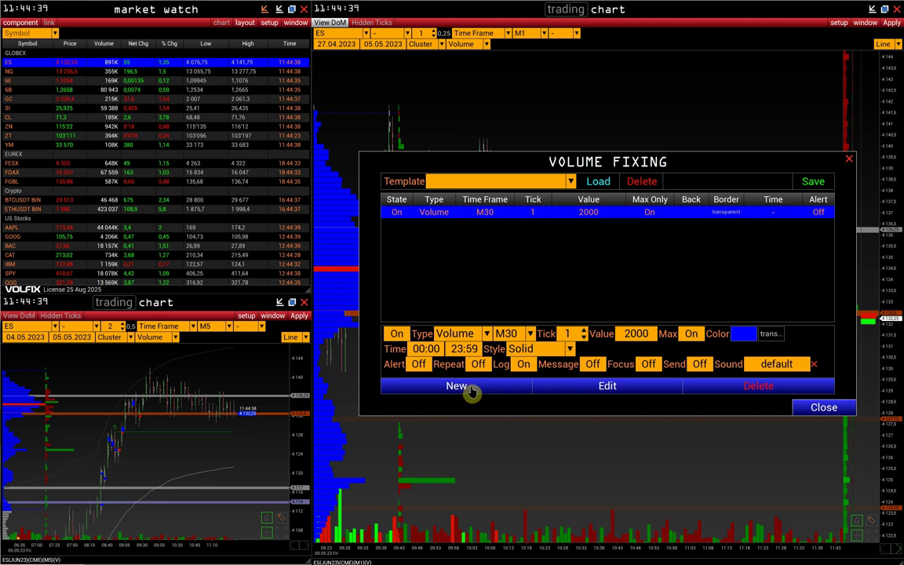
click(825, 405)
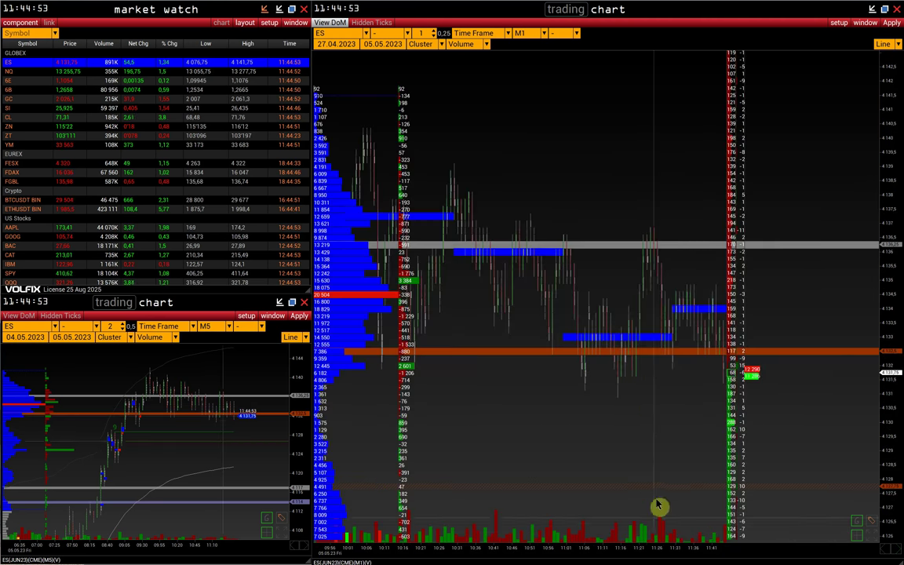
- Reopen the Volume Fixing settings to review the M30 entry and its Max option, then close them
scroll(645, 555, down, 3)
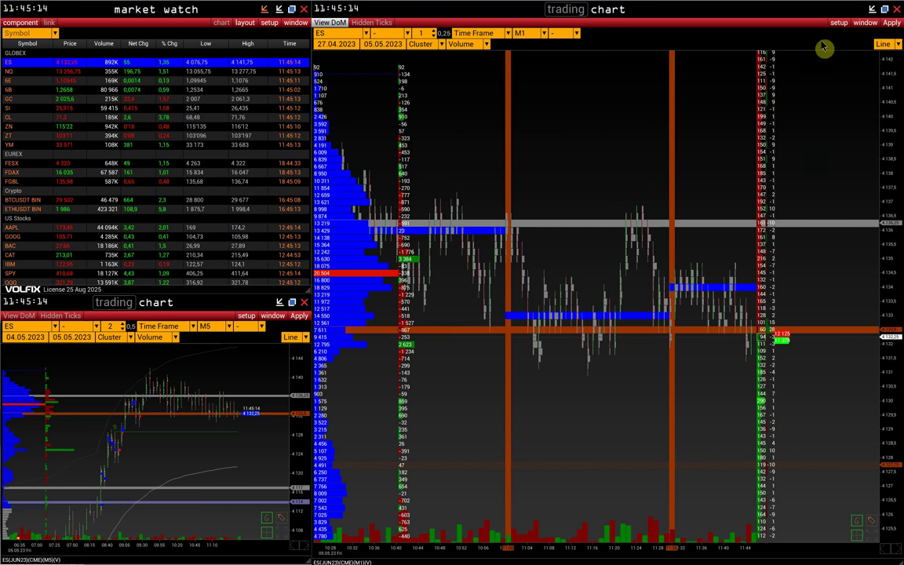
click(838, 22)
mouse_move(759, 107)
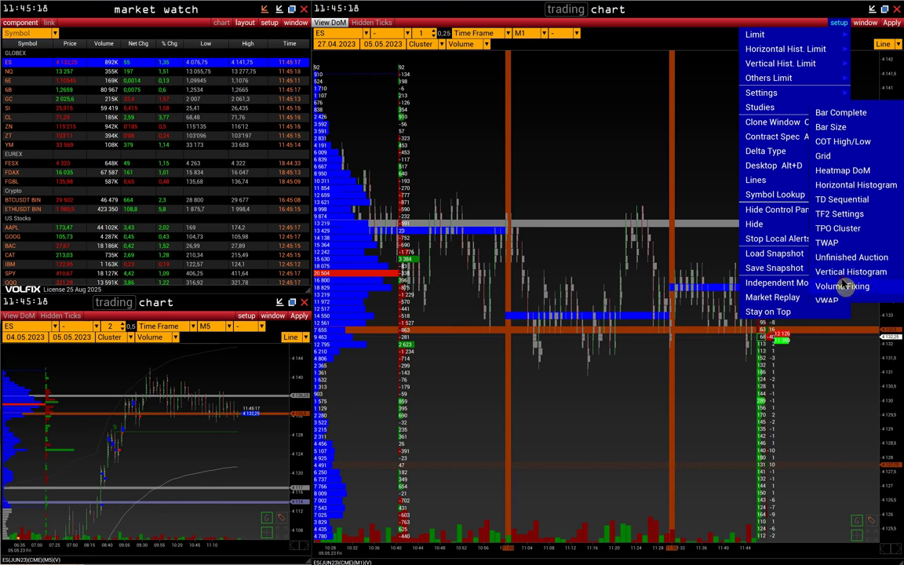
click(845, 281)
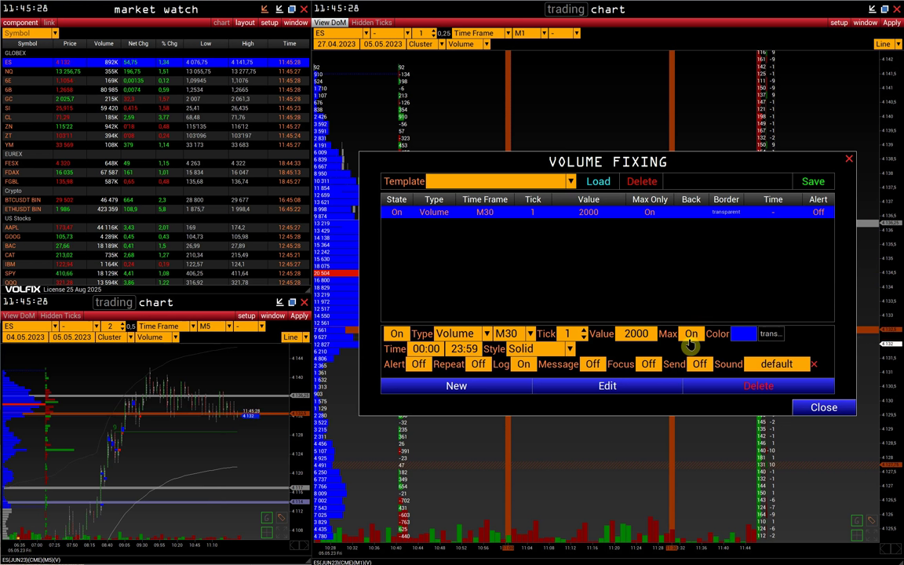
drag(589, 157, 625, 83)
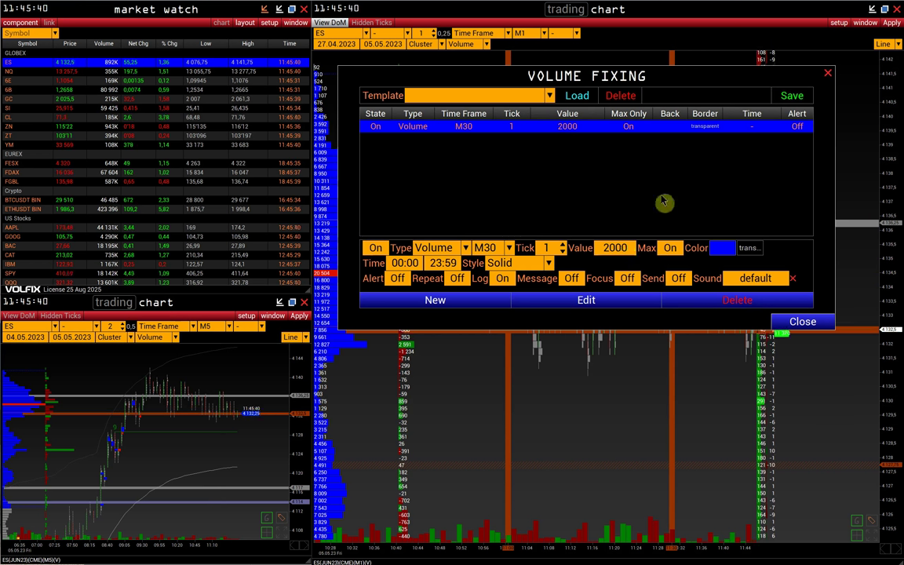
click(804, 321)
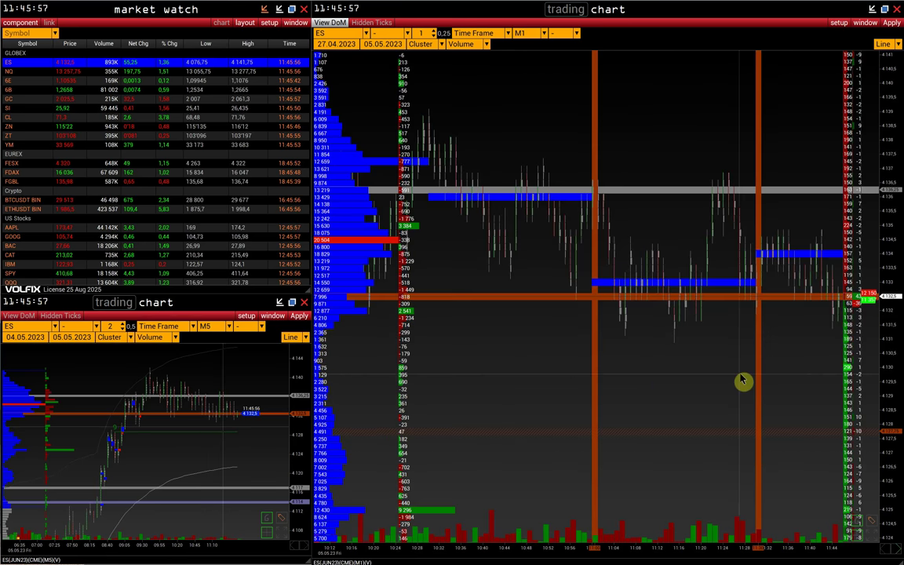
- Look over the M30 volume fixing levels across the session on the ES M1 chart
drag(742, 381, 708, 264)
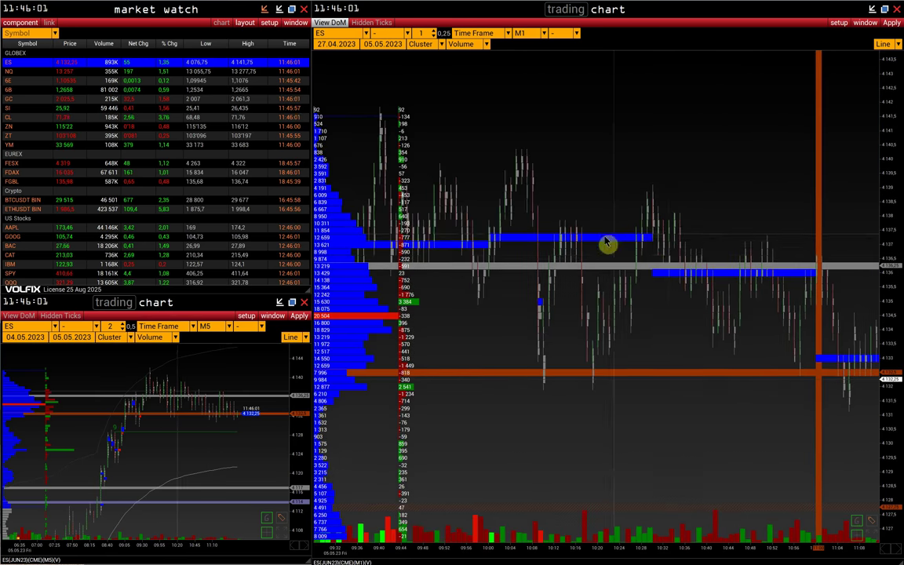
drag(609, 245, 836, 87)
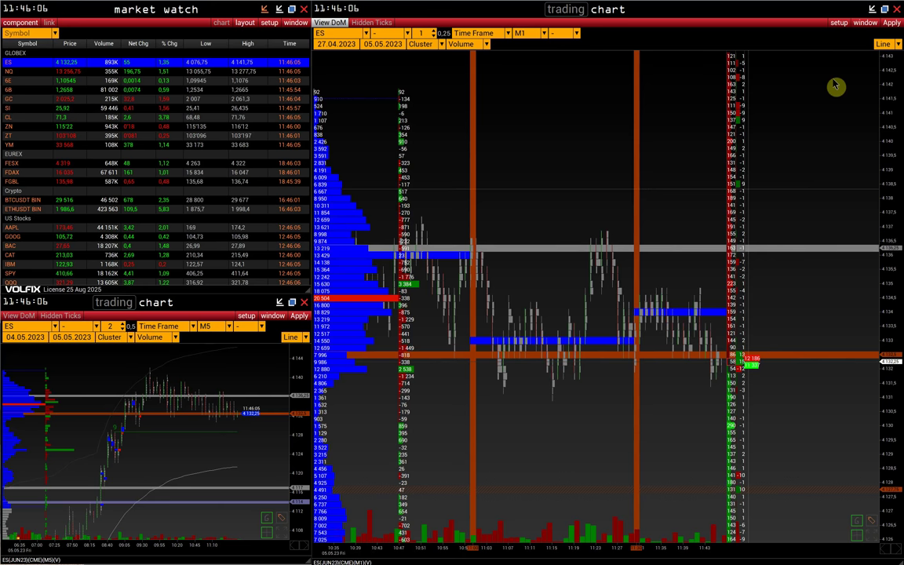
drag(836, 86, 844, 33)
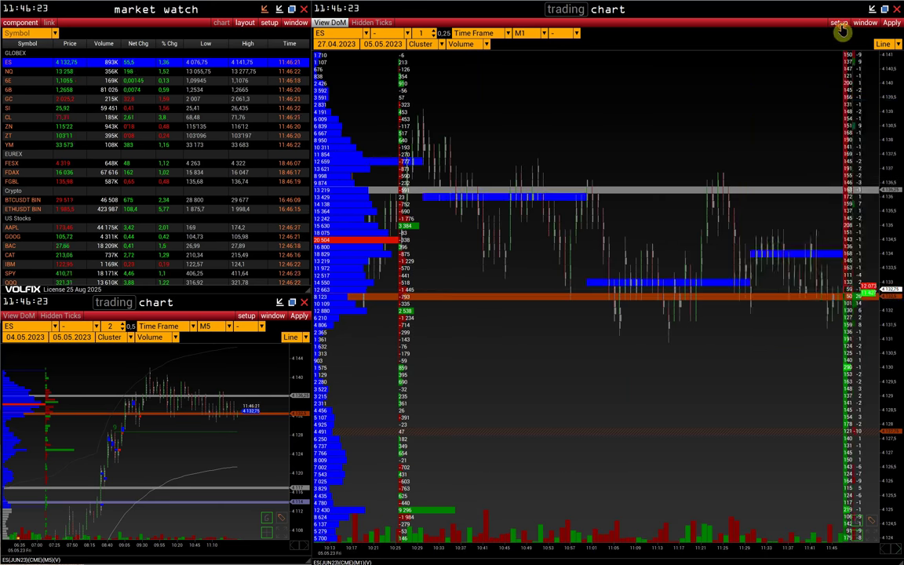
- Enable the Day VWAP for the ES M1 chart, view the available band types and close the study settings
click(839, 22)
mouse_move(763, 106)
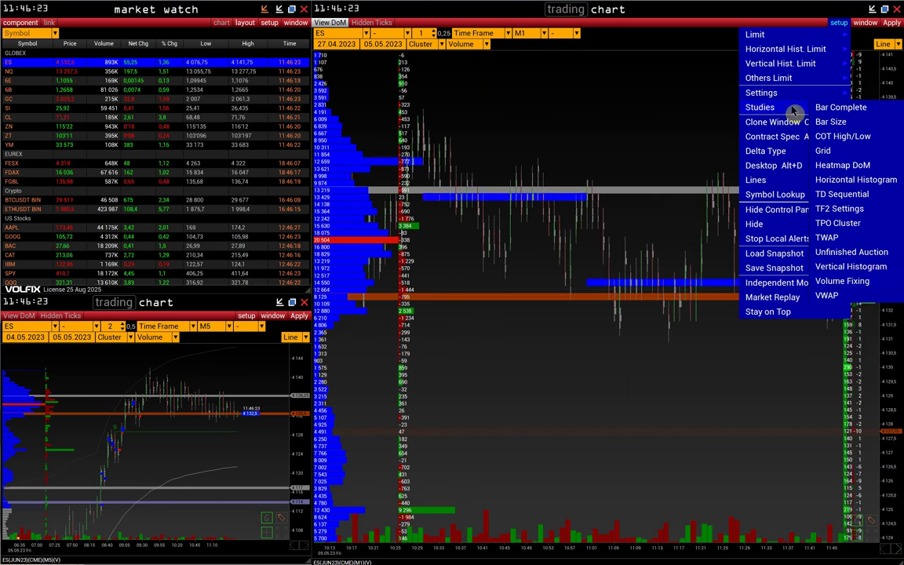
click(830, 297)
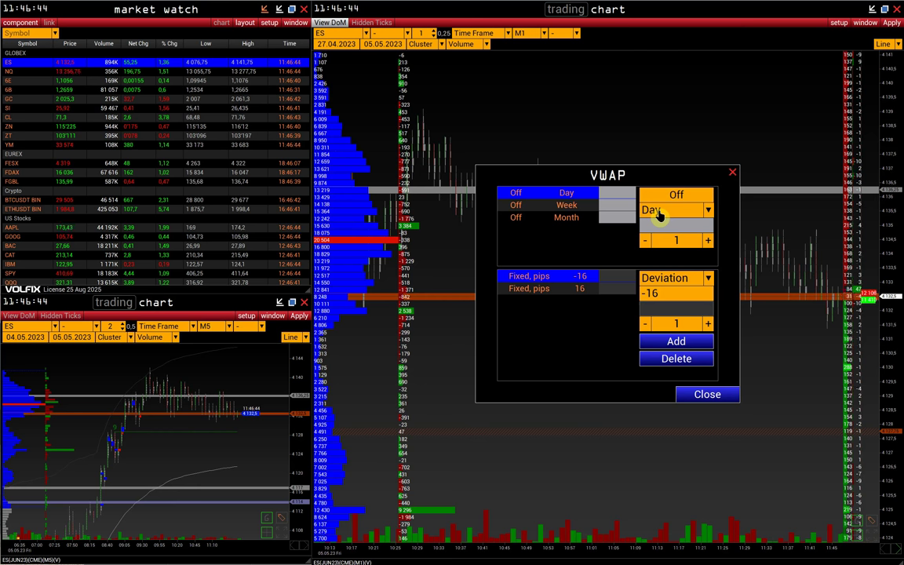
click(679, 196)
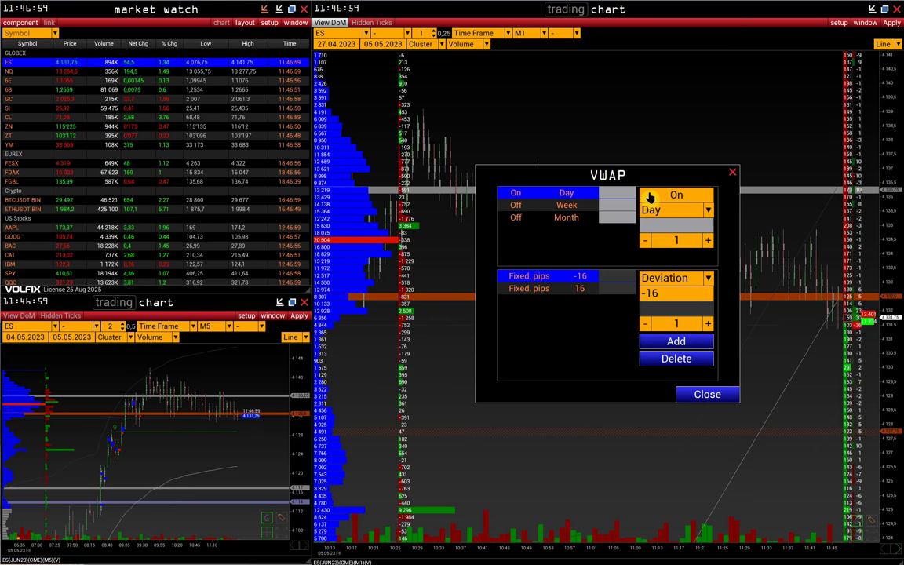
click(659, 279)
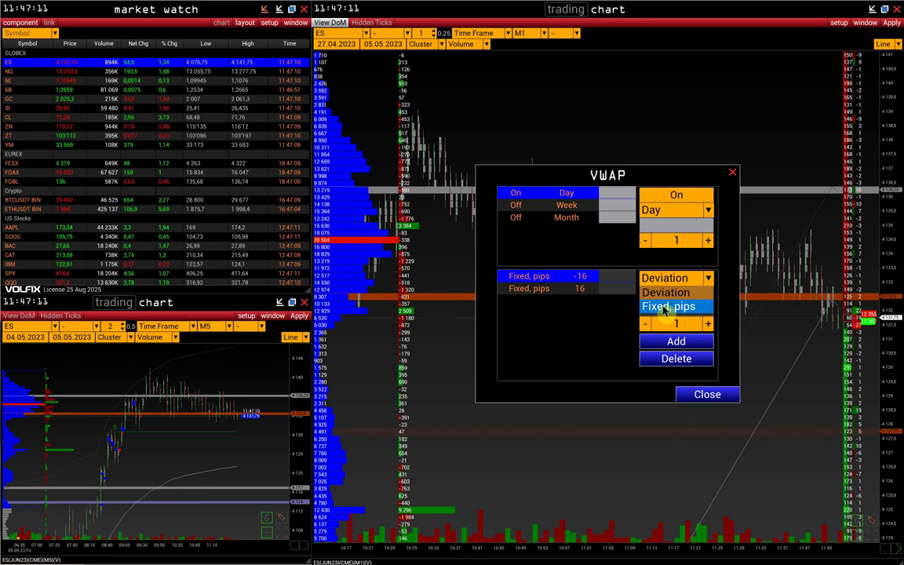
click(732, 174)
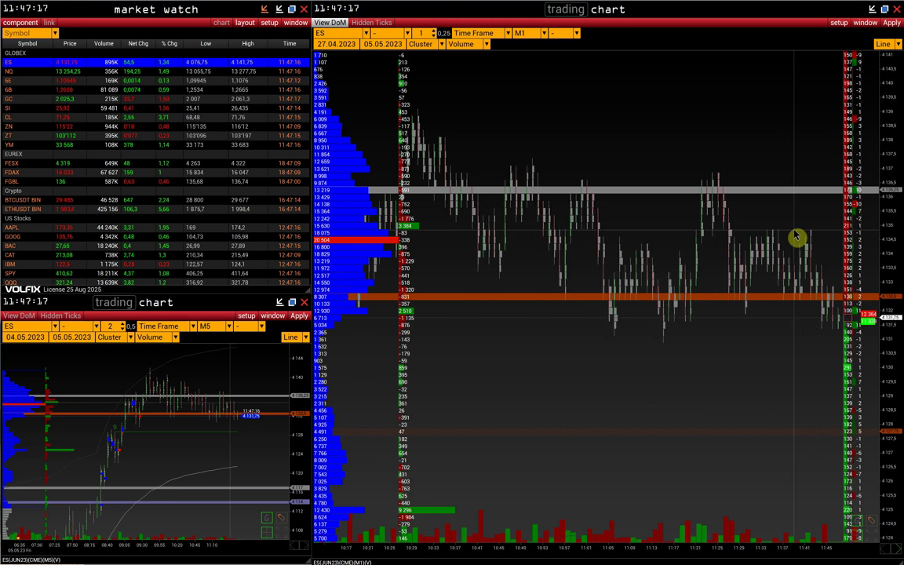